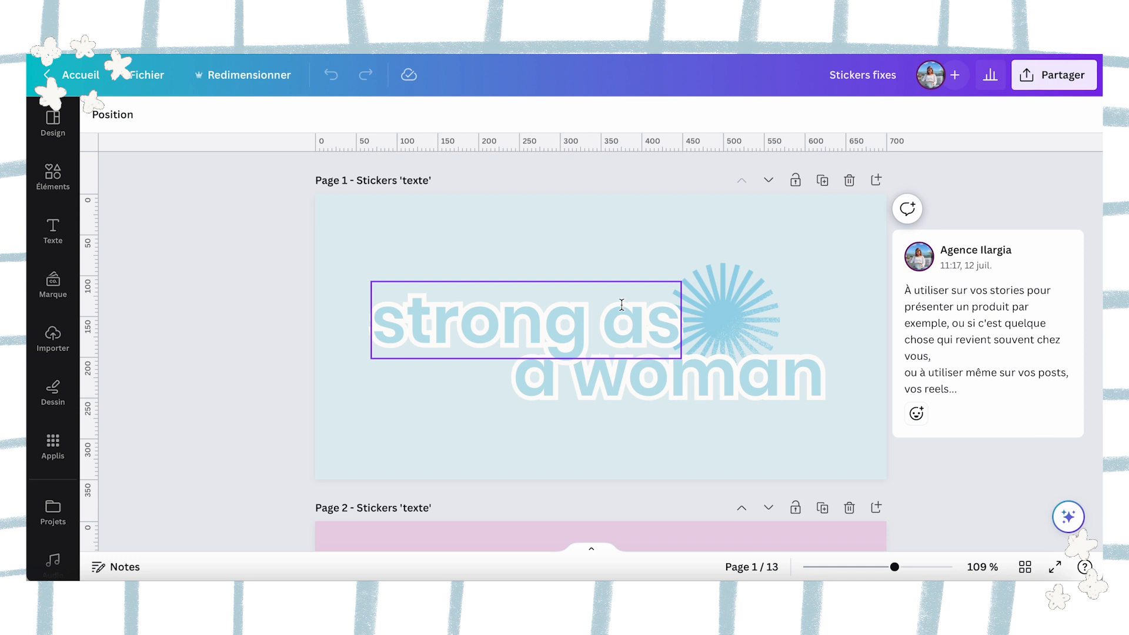
Remove the light-blue background from the "strong as a woman" text sticker on page 1.
{"action": "left_click", "coordinate": [642, 221]}
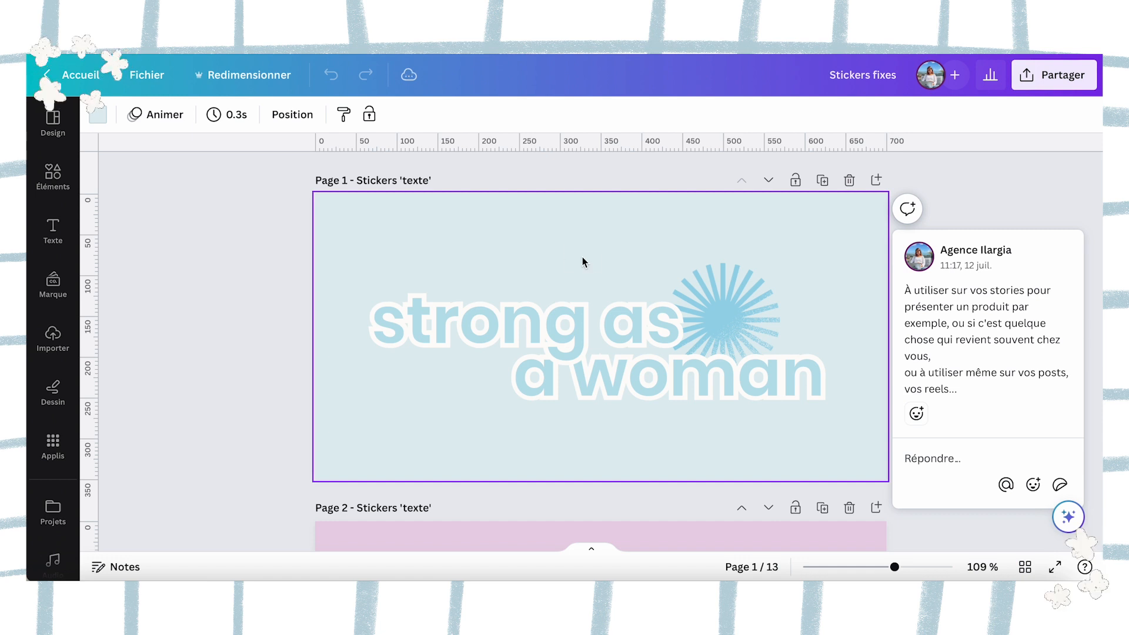
{"action": "key", "text": "Delete"}
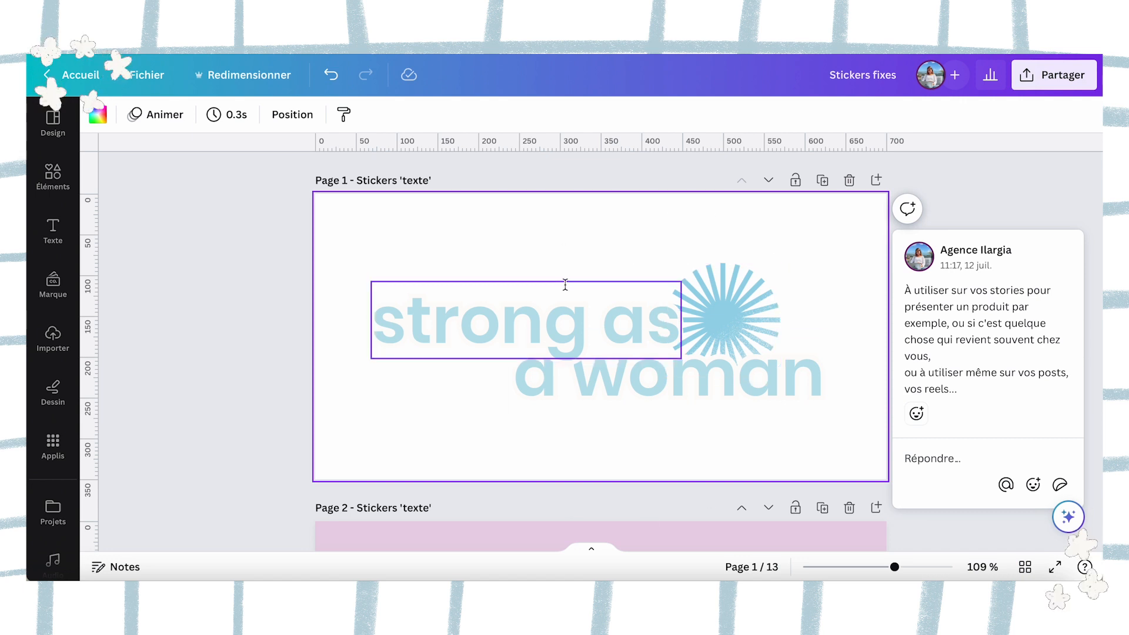
Examine the HELLO text sticker on page 2 and the orange paw-print image stickers on page 3.
{"action": "scroll", "coordinate": [565, 285], "scroll_direction": "down", "scroll_amount": 3}
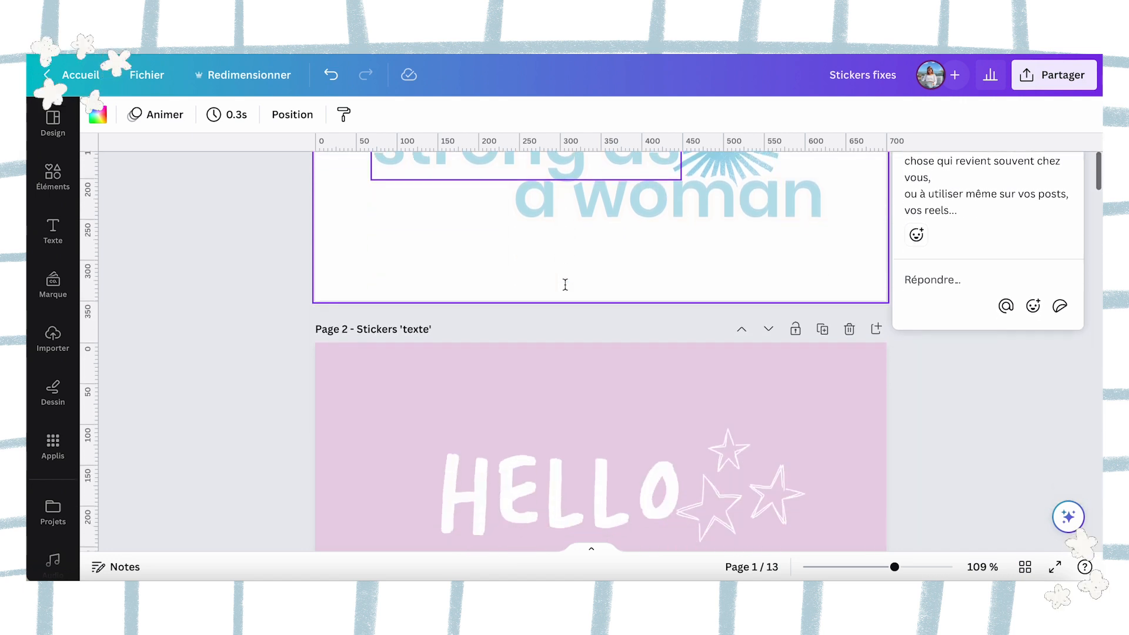
{"action": "scroll", "coordinate": [564, 284], "scroll_direction": "down", "scroll_amount": 2}
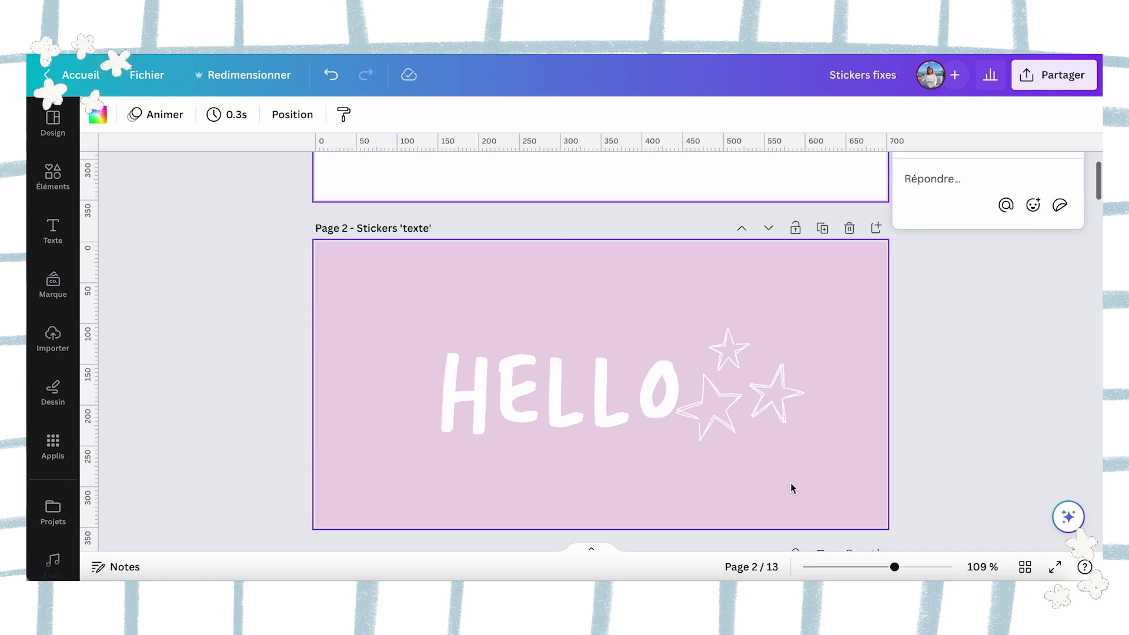
{"action": "scroll", "coordinate": [792, 488], "scroll_direction": "down", "scroll_amount": 1}
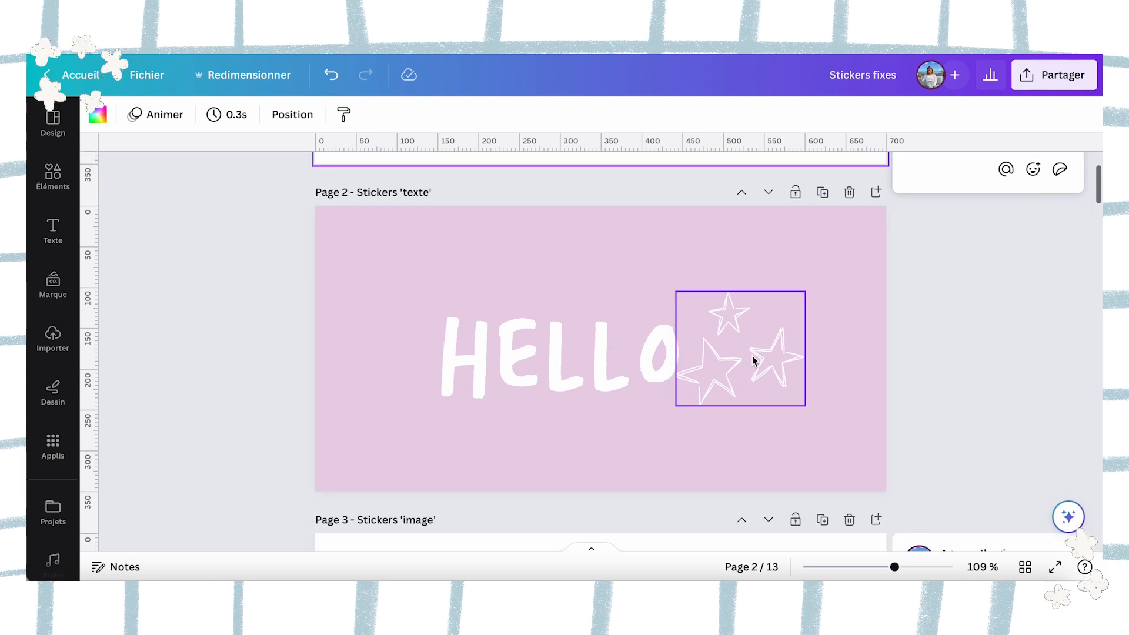
{"action": "scroll", "coordinate": [792, 440], "scroll_direction": "down", "scroll_amount": 1}
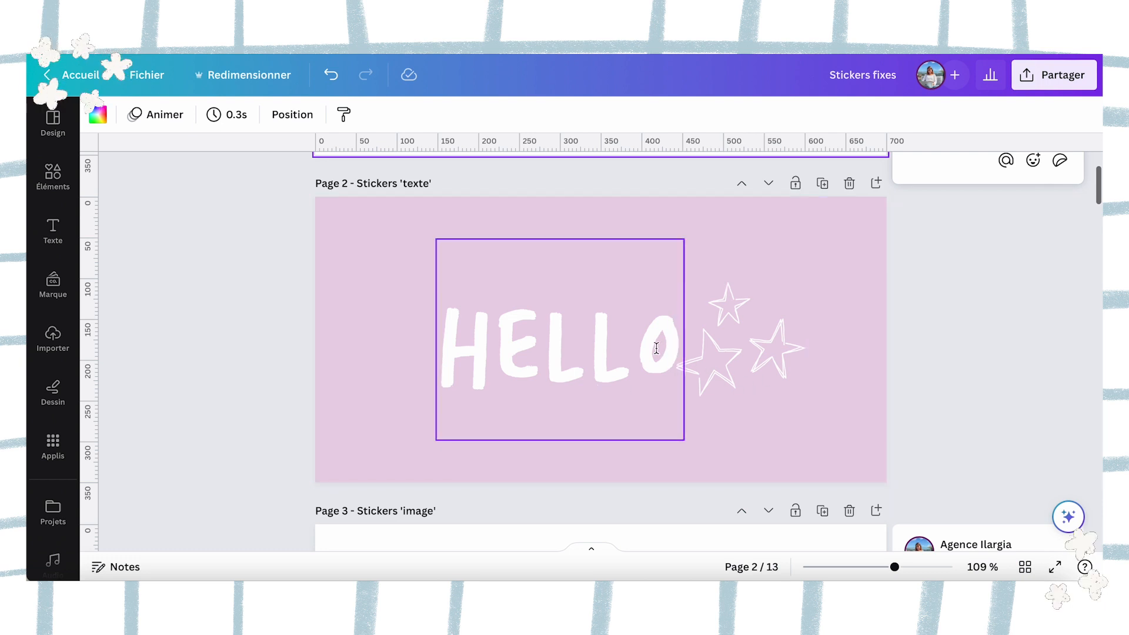
{"action": "left_click", "coordinate": [746, 207]}
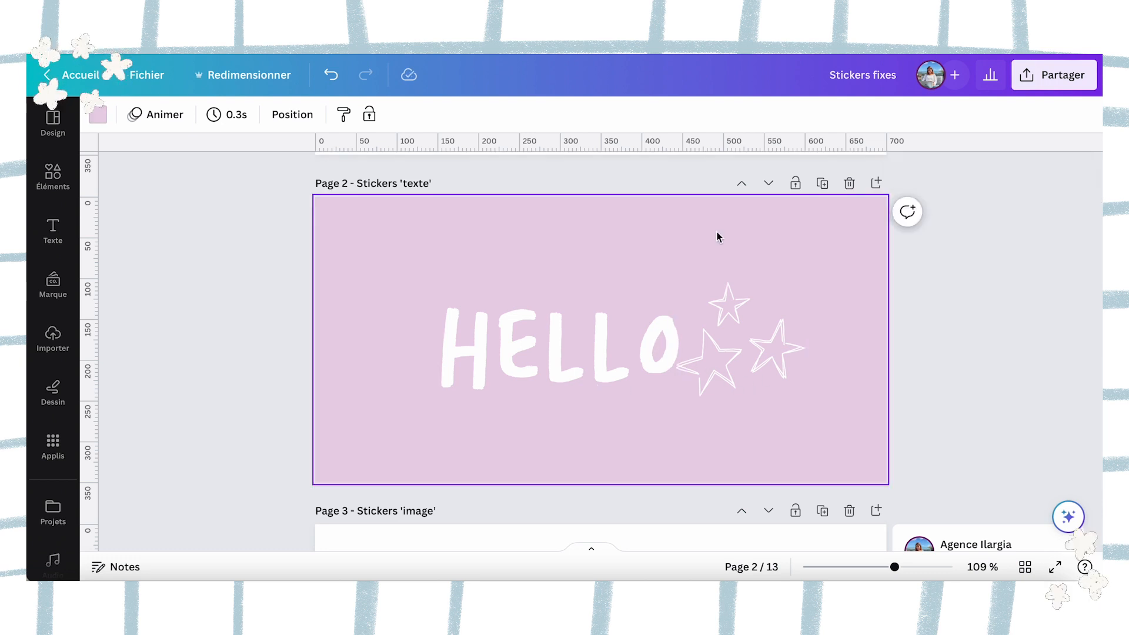
{"action": "scroll", "coordinate": [828, 319], "scroll_direction": "down", "scroll_amount": 2}
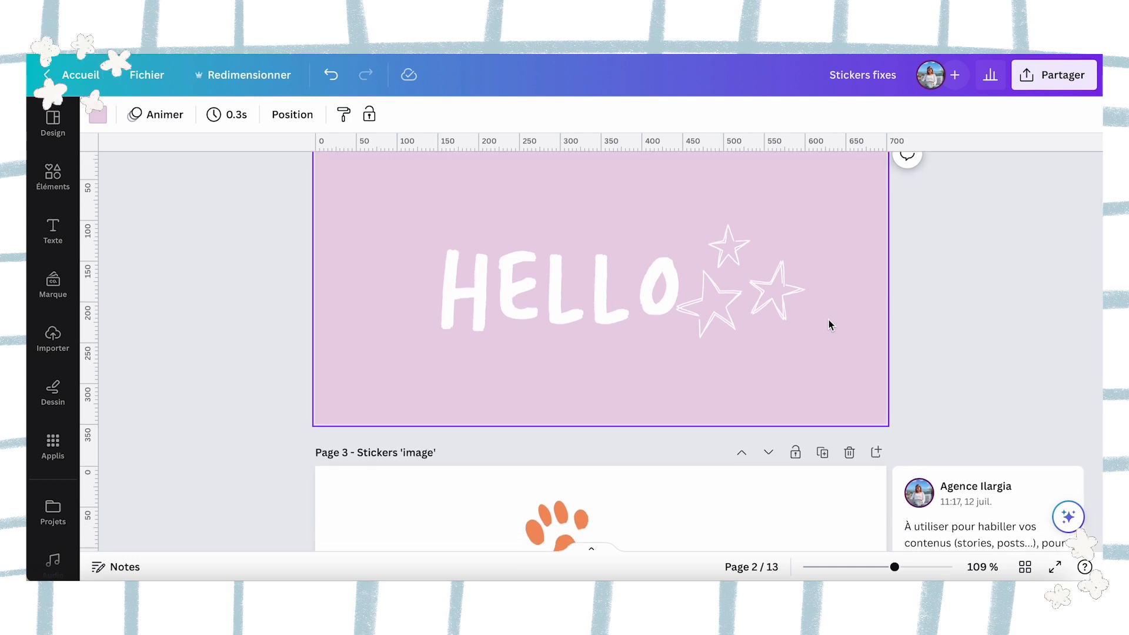
{"action": "scroll", "coordinate": [828, 320], "scroll_direction": "down", "scroll_amount": 1}
{"action": "scroll", "coordinate": [827, 320], "scroll_direction": "down", "scroll_amount": 1}
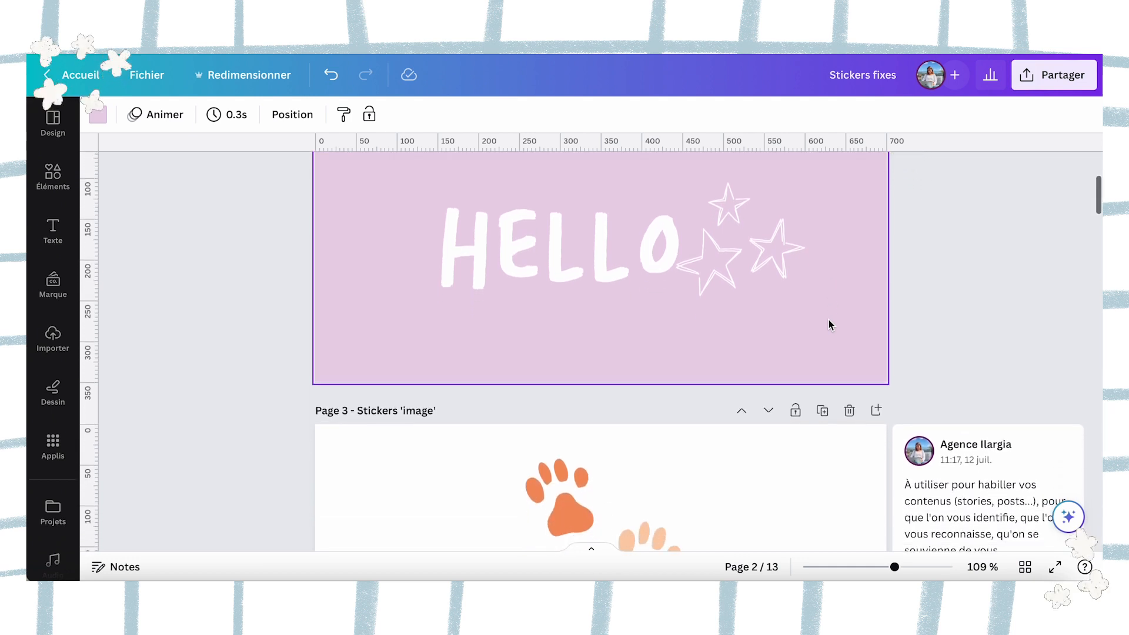
{"action": "scroll", "coordinate": [828, 319], "scroll_direction": "down", "scroll_amount": 3}
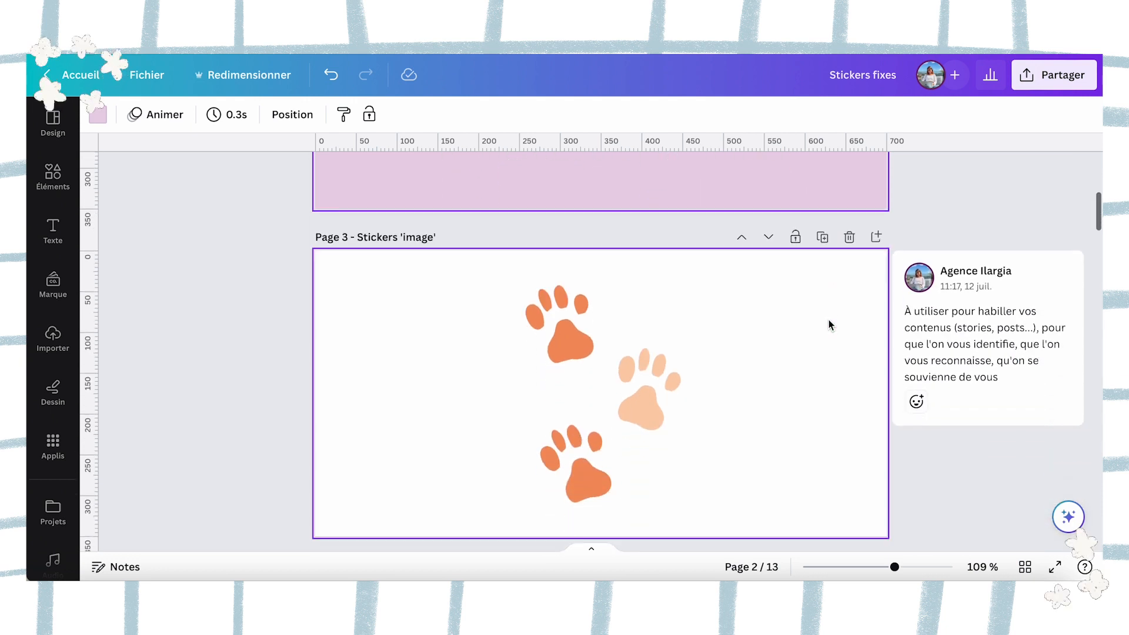
{"action": "left_click", "coordinate": [593, 314]}
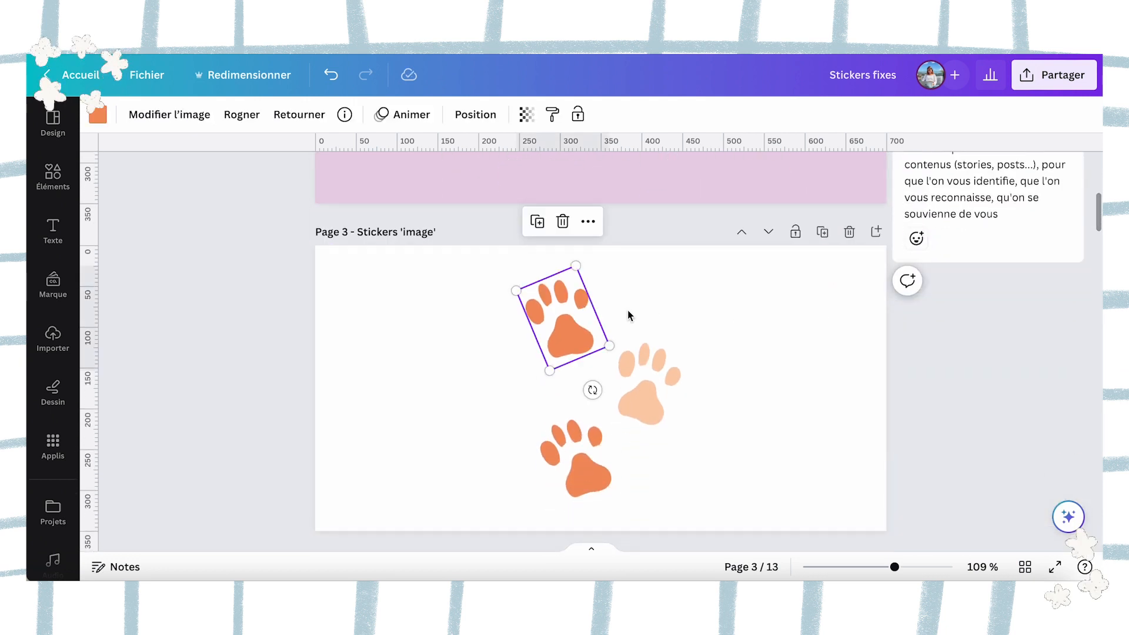
{"action": "left_click", "coordinate": [687, 305]}
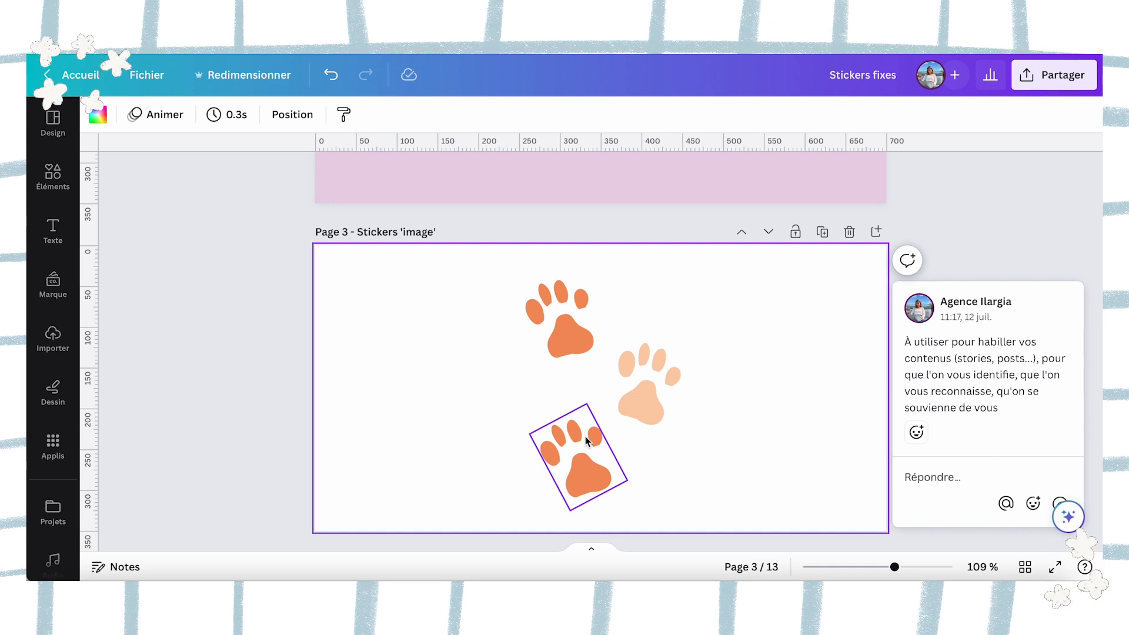
{"action": "left_click", "coordinate": [722, 413]}
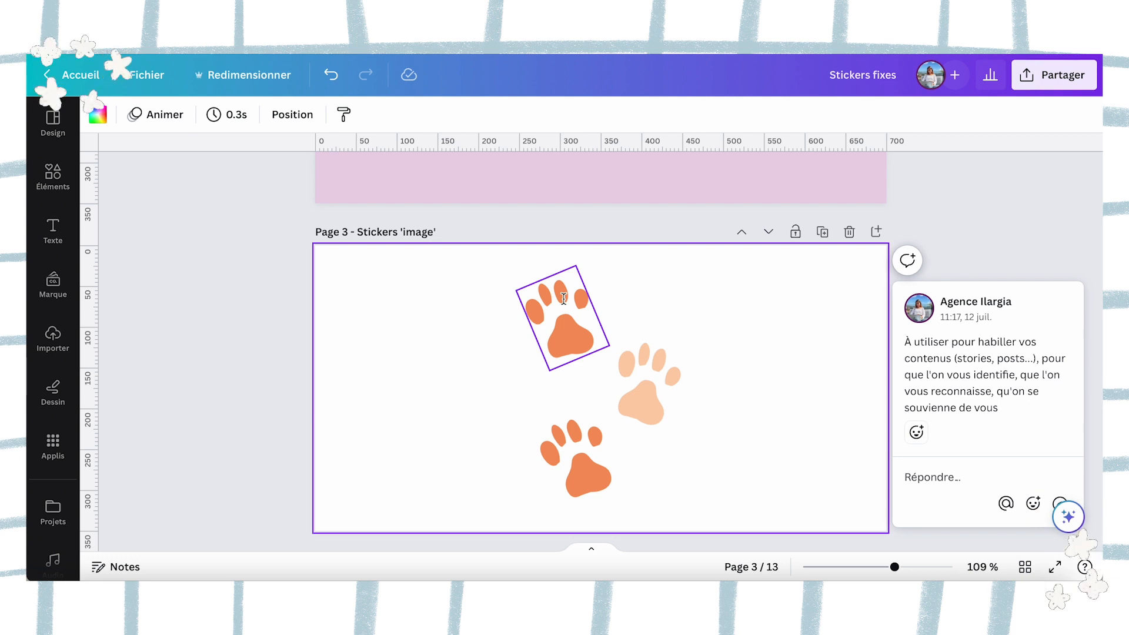
{"action": "scroll", "coordinate": [633, 308], "scroll_direction": "down", "scroll_amount": 3}
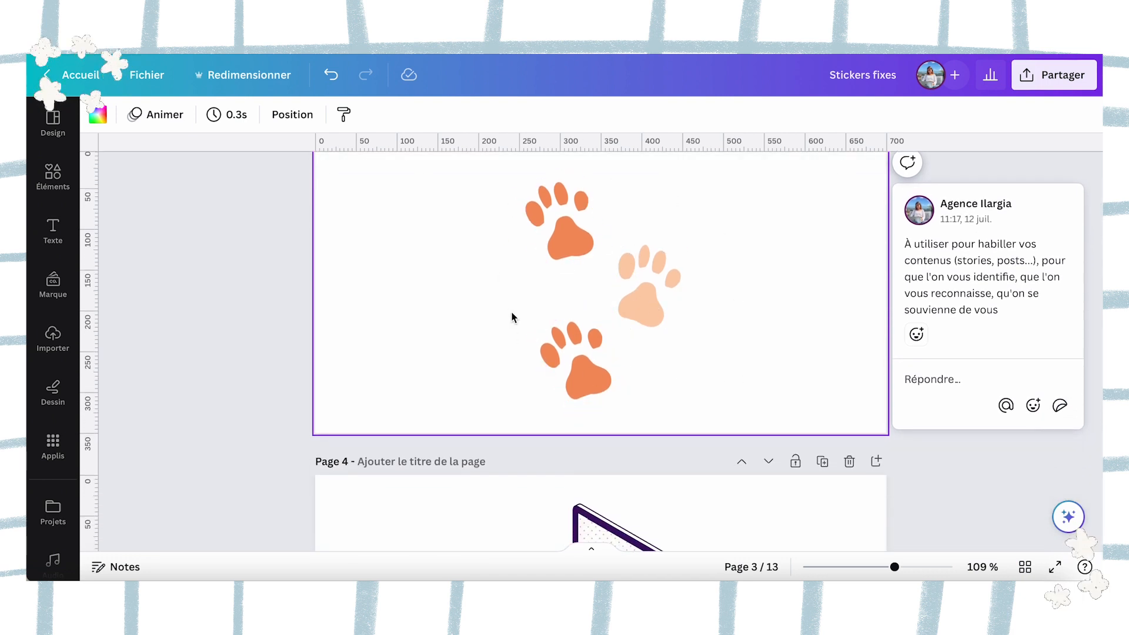
{"action": "scroll", "coordinate": [630, 387], "scroll_direction": "up", "scroll_amount": 1}
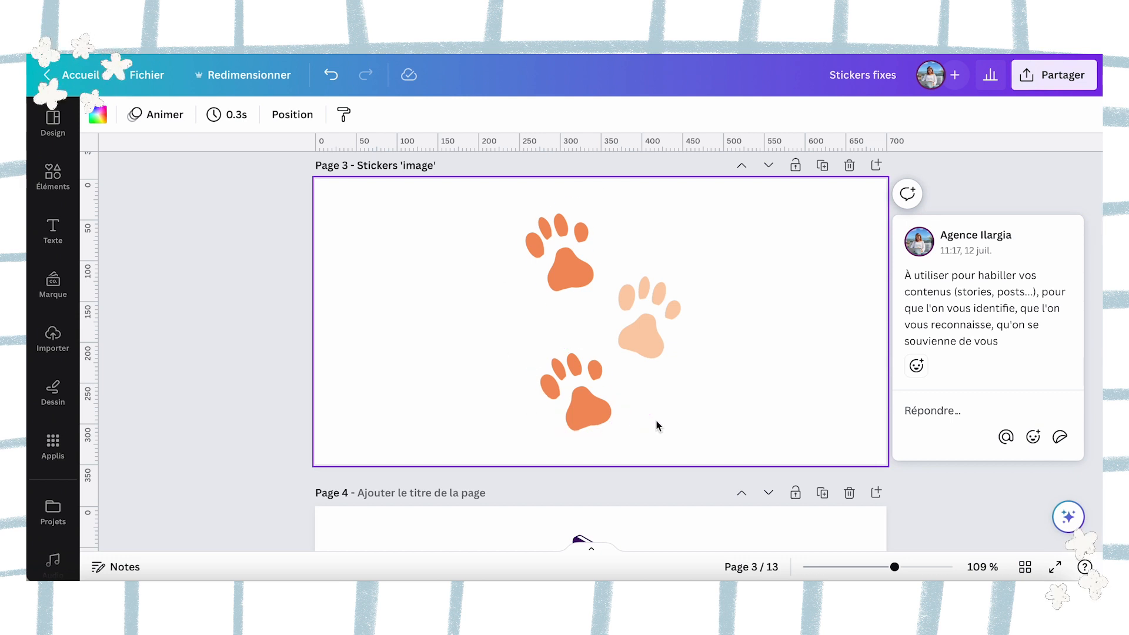
{"action": "scroll", "coordinate": [656, 422], "scroll_direction": "down", "scroll_amount": 5}
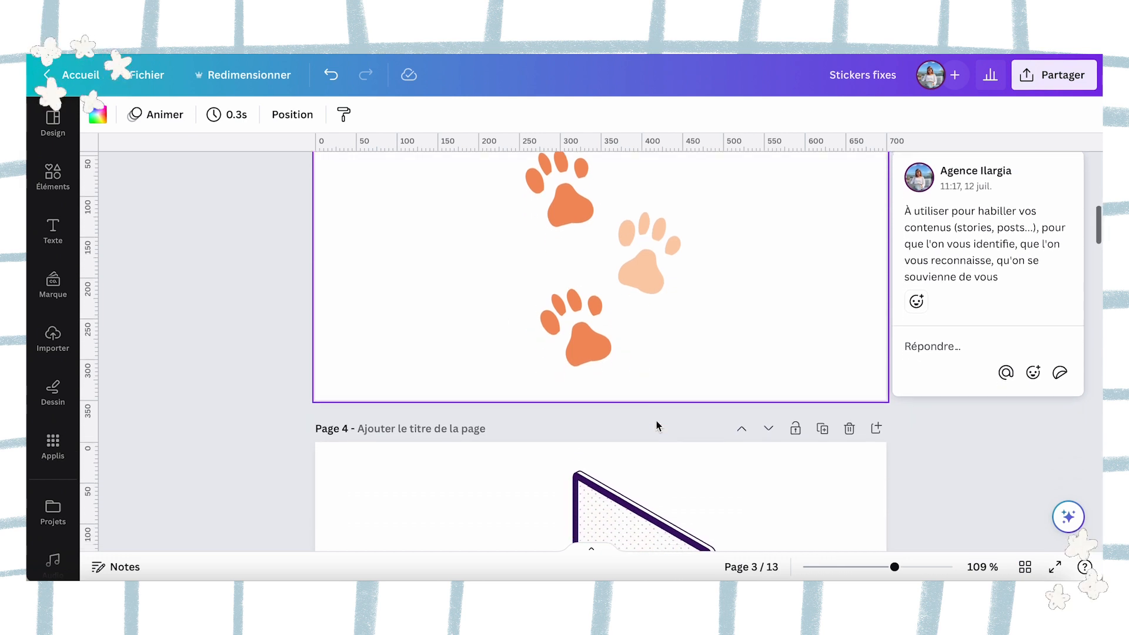
Review the image, text, banner and button sticker examples on pages 4 to 12 of the fixed stickers design.
{"action": "scroll", "coordinate": [619, 410], "scroll_direction": "down", "scroll_amount": 3}
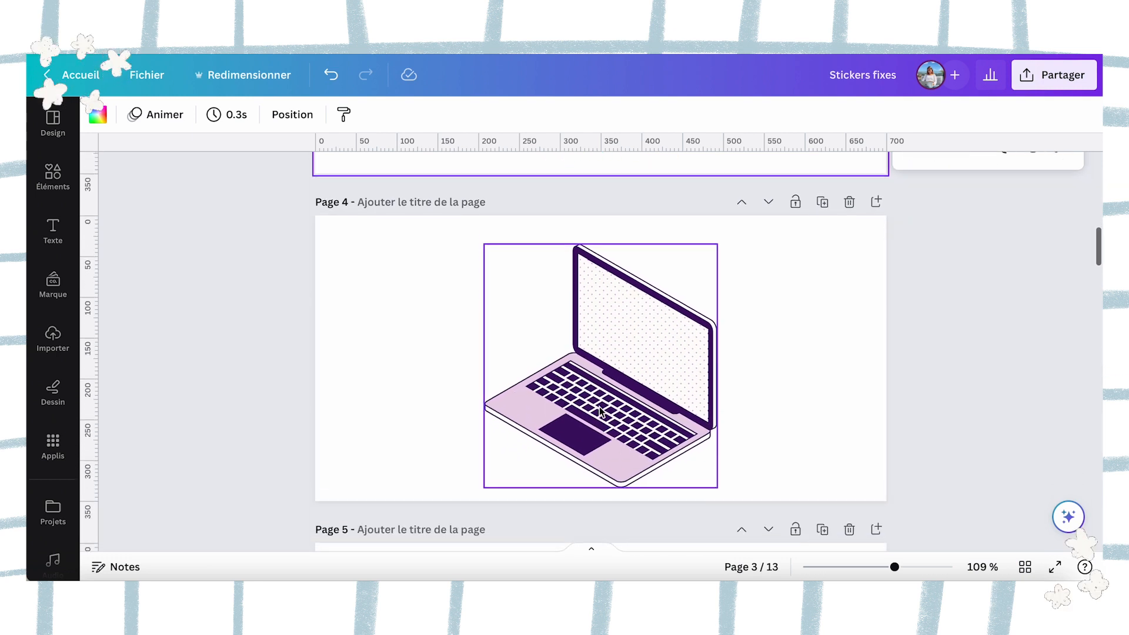
{"action": "scroll", "coordinate": [792, 365], "scroll_direction": "down", "scroll_amount": 8}
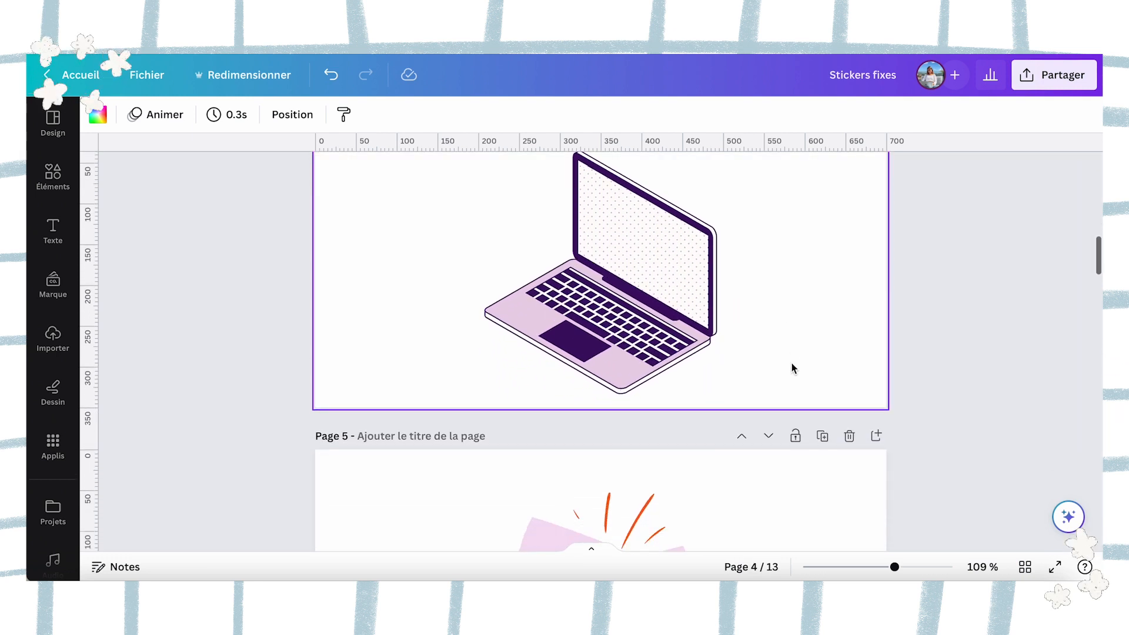
{"action": "scroll", "coordinate": [791, 368], "scroll_direction": "down", "scroll_amount": 2}
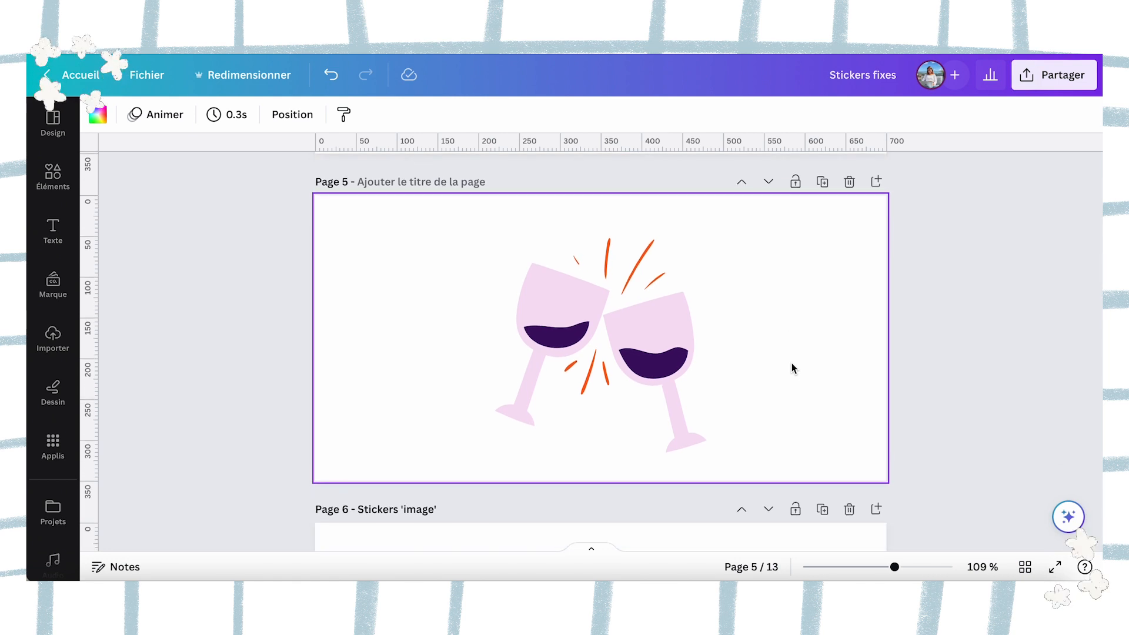
{"action": "scroll", "coordinate": [792, 365], "scroll_direction": "down", "scroll_amount": 7}
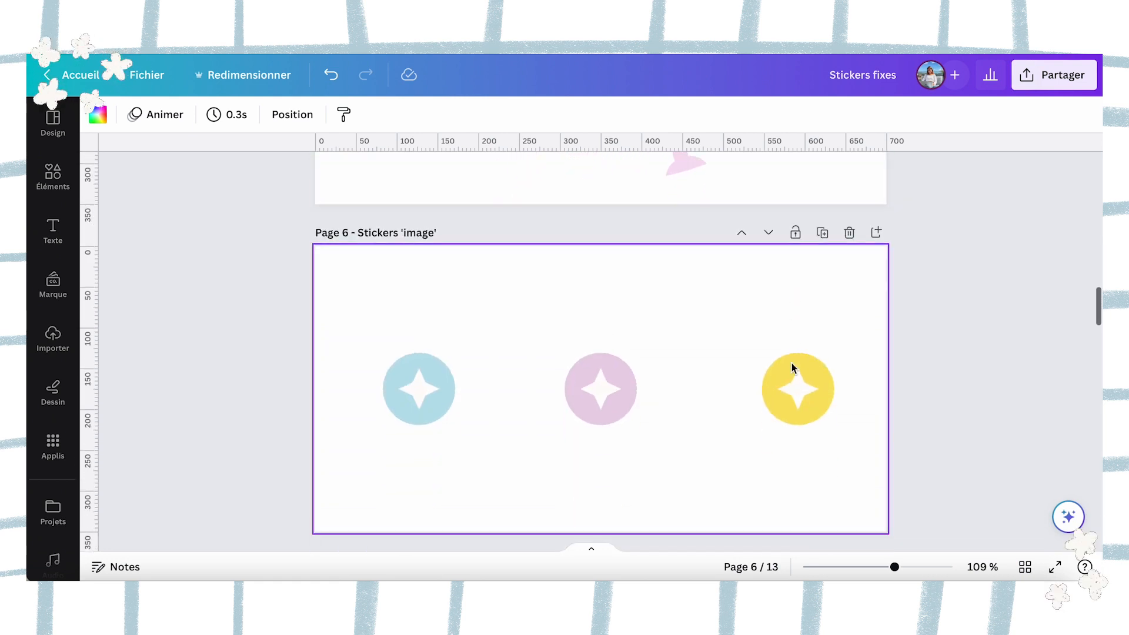
{"action": "scroll", "coordinate": [791, 368], "scroll_direction": "down", "scroll_amount": 2}
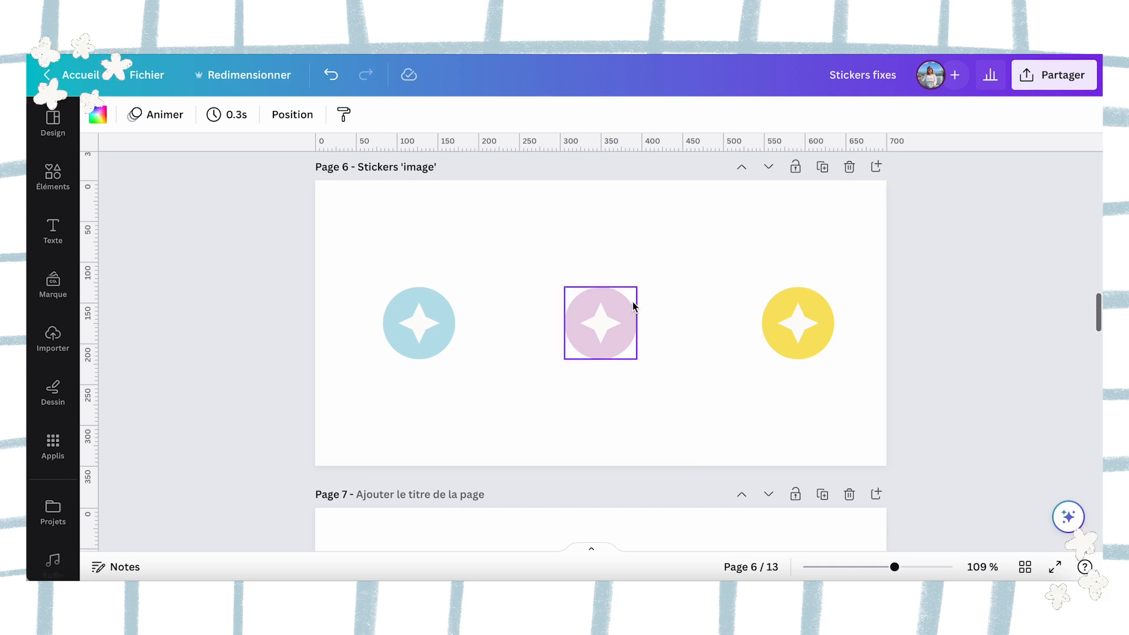
{"action": "scroll", "coordinate": [612, 299], "scroll_direction": "down", "scroll_amount": 1}
{"action": "scroll", "coordinate": [586, 309], "scroll_direction": "down", "scroll_amount": 6}
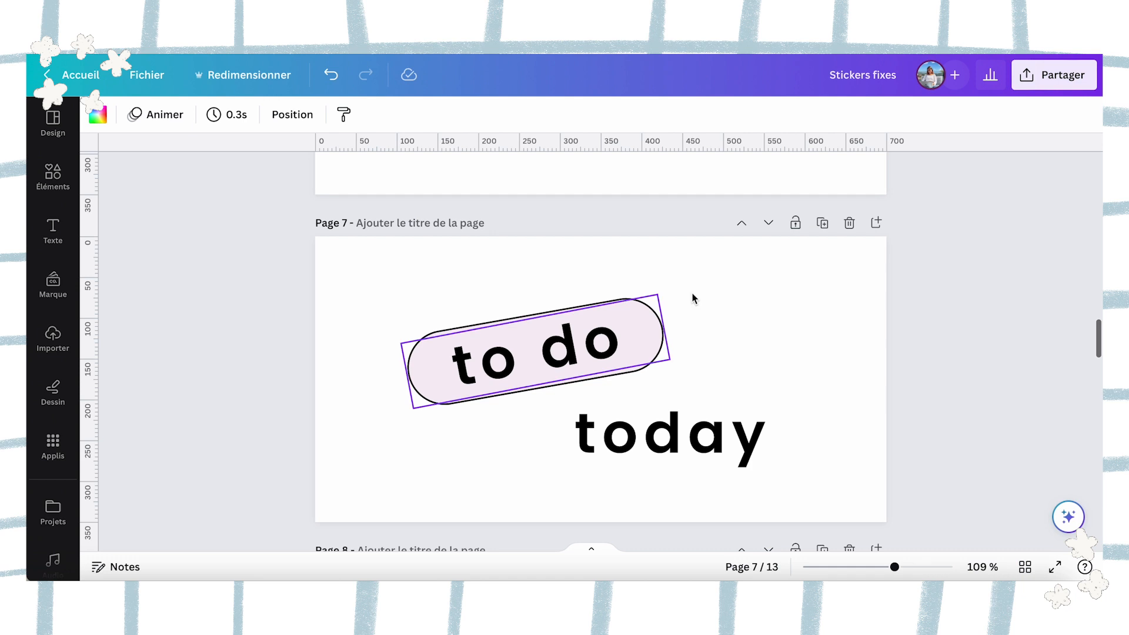
{"action": "scroll", "coordinate": [784, 322], "scroll_direction": "down", "scroll_amount": 1}
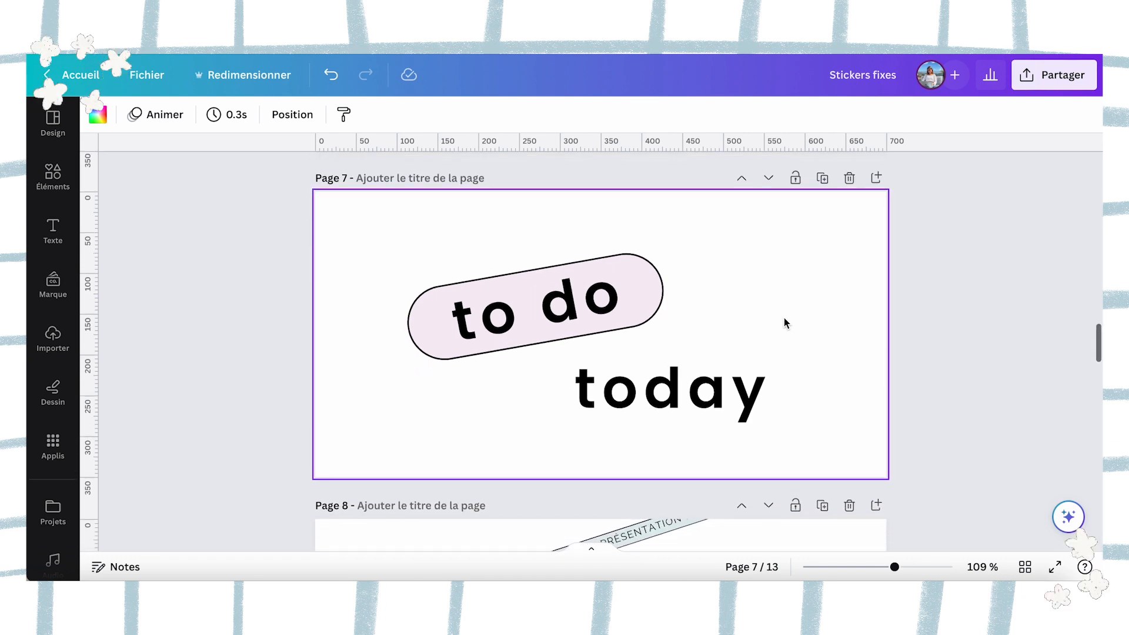
{"action": "scroll", "coordinate": [632, 383], "scroll_direction": "down", "scroll_amount": 5}
{"action": "scroll", "coordinate": [634, 383], "scroll_direction": "down", "scroll_amount": 10}
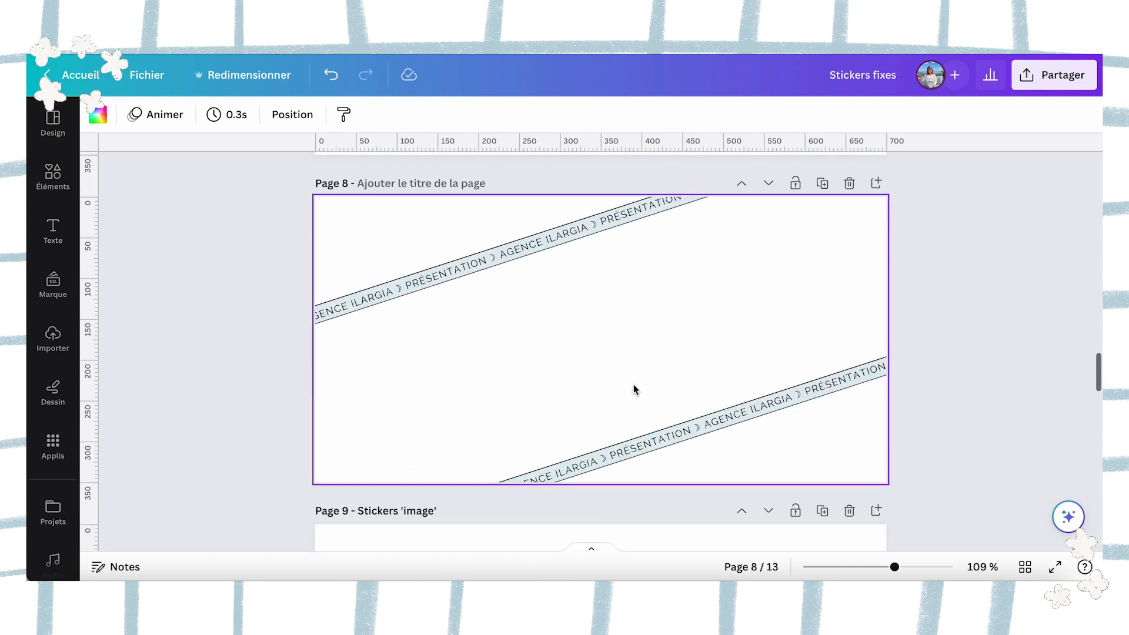
{"action": "scroll", "coordinate": [634, 388], "scroll_direction": "down", "scroll_amount": 1}
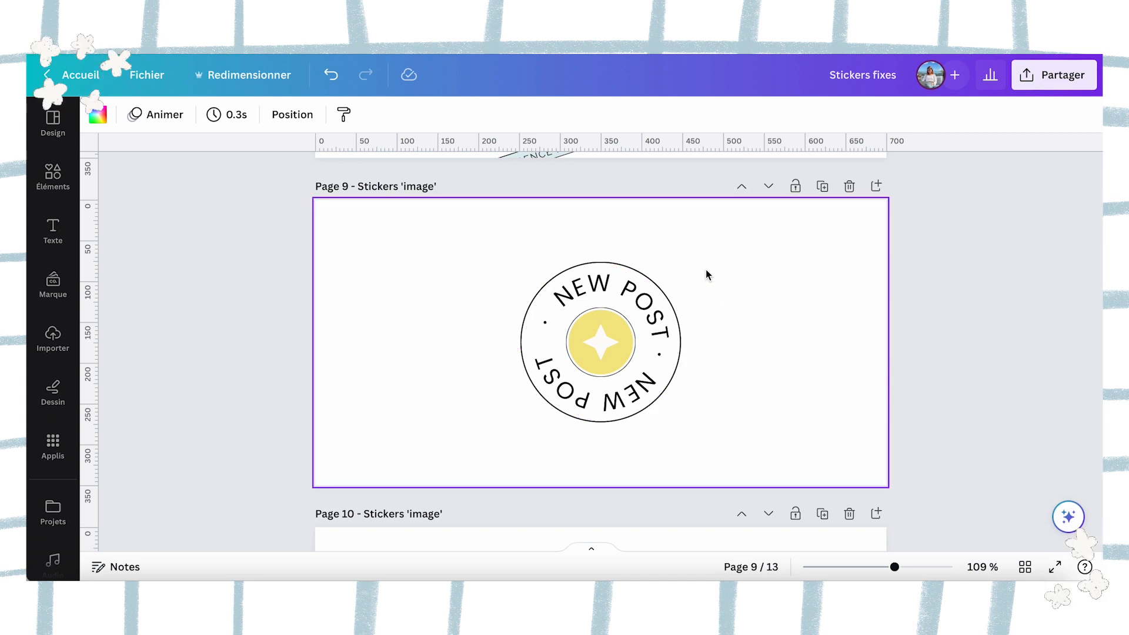
{"action": "scroll", "coordinate": [706, 271], "scroll_direction": "down", "scroll_amount": 10}
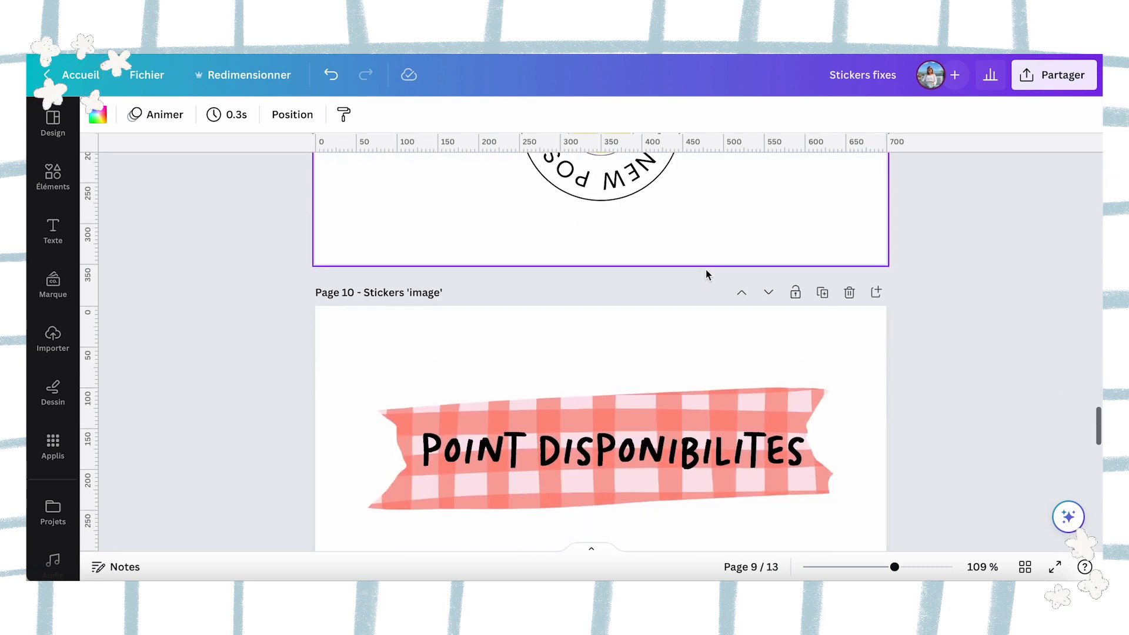
{"action": "scroll", "coordinate": [706, 274], "scroll_direction": "down", "scroll_amount": 2}
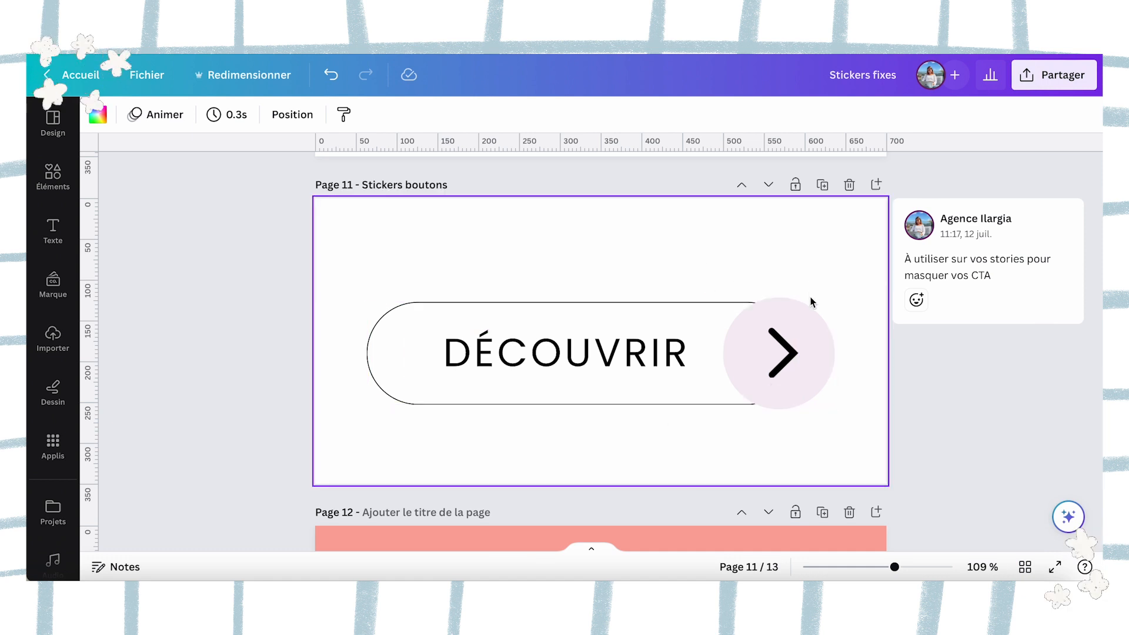
{"action": "left_click", "coordinate": [735, 273]}
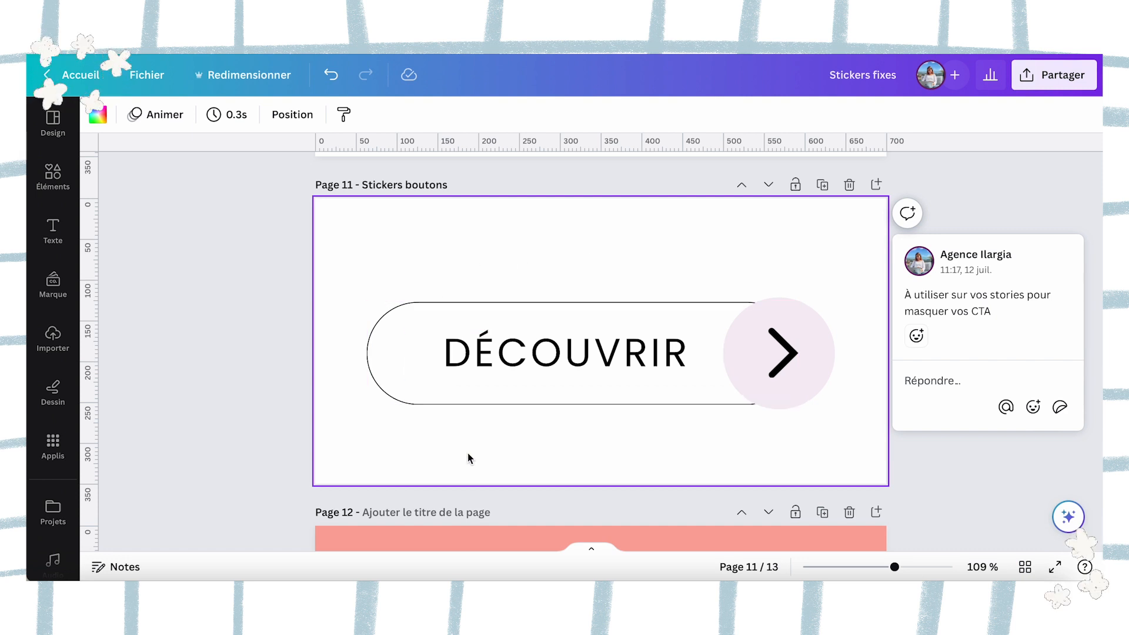
{"action": "scroll", "coordinate": [468, 459], "scroll_direction": "down", "scroll_amount": 3}
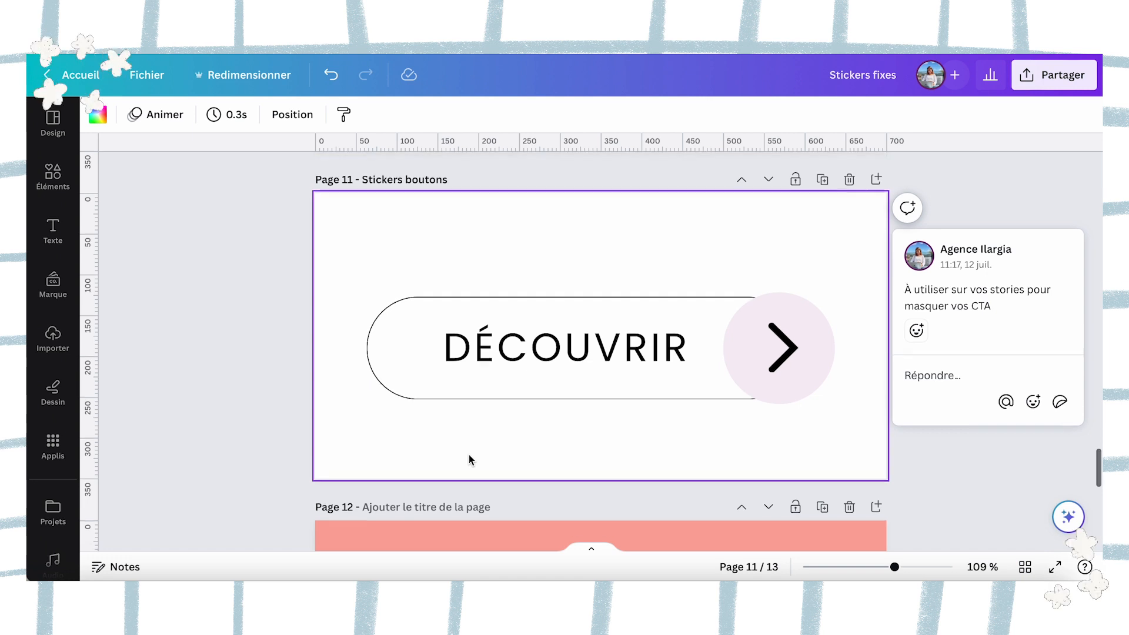
{"action": "scroll", "coordinate": [468, 456], "scroll_direction": "down", "scroll_amount": 10}
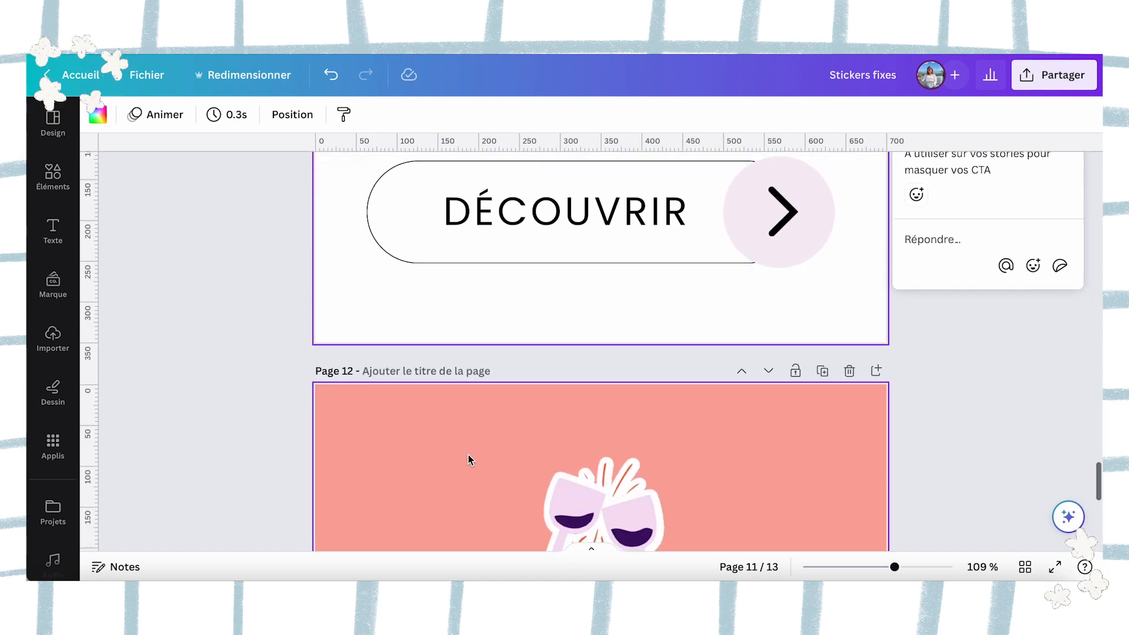
{"action": "scroll", "coordinate": [468, 459], "scroll_direction": "down", "scroll_amount": 5}
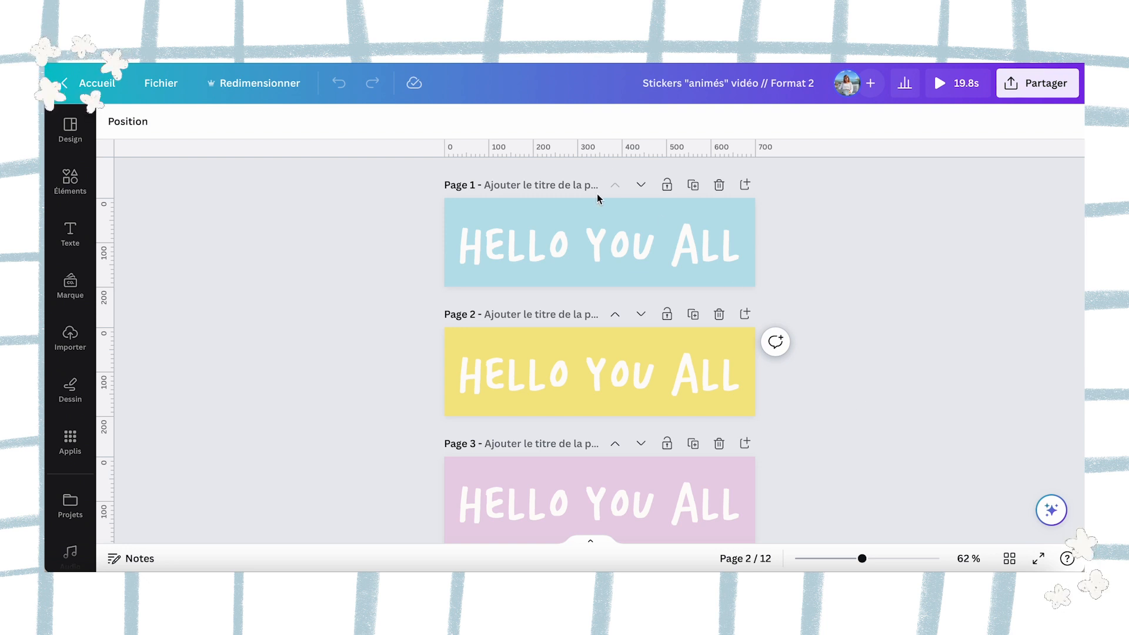
Check the page duration of the blue HELLO YOU ALL sticker on page 1 of the animated stickers design.
{"action": "left_click", "coordinate": [449, 208]}
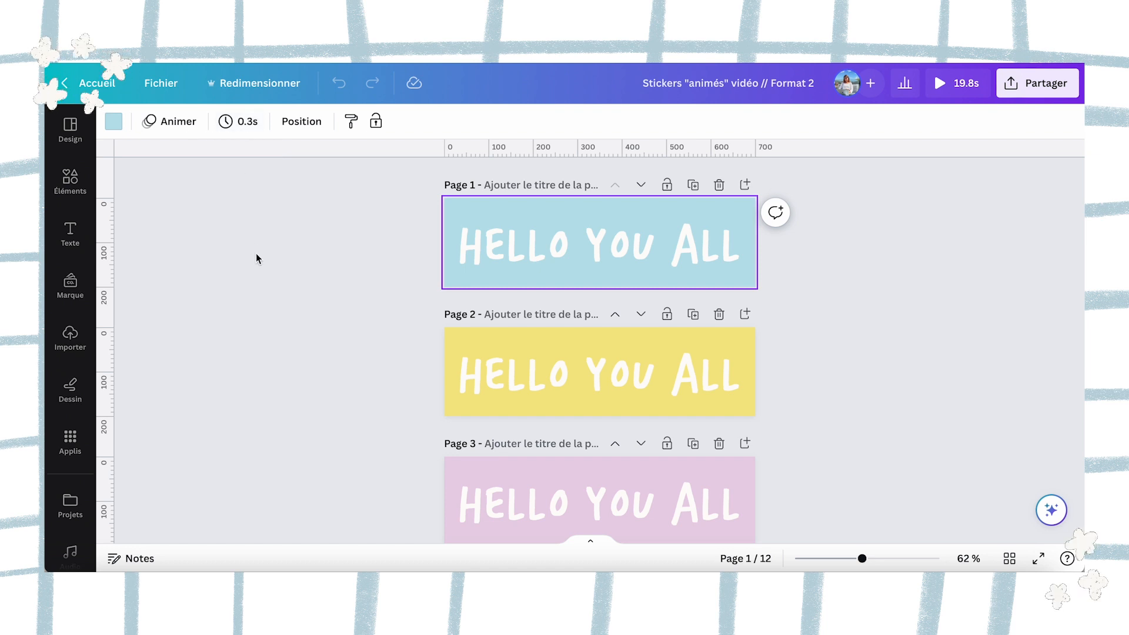
{"action": "scroll", "coordinate": [371, 308], "scroll_direction": "down", "scroll_amount": 1}
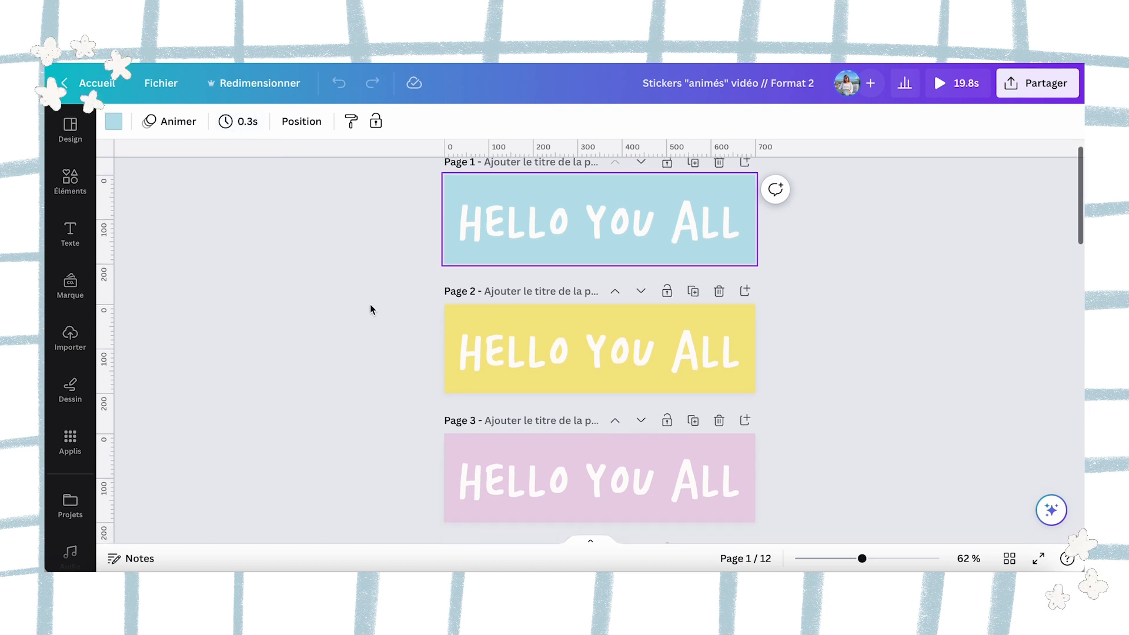
{"action": "scroll", "coordinate": [371, 308], "scroll_direction": "down", "scroll_amount": 1}
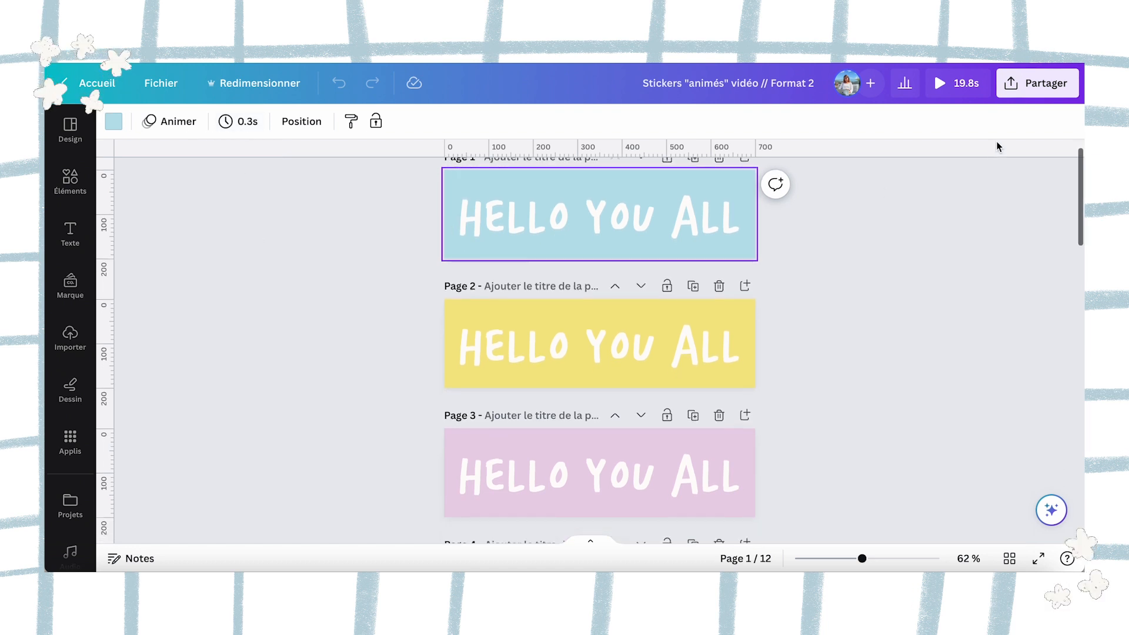
Check the design's download options with GIF chosen as the file type, and close them without exporting.
{"action": "left_click", "coordinate": [1025, 96]}
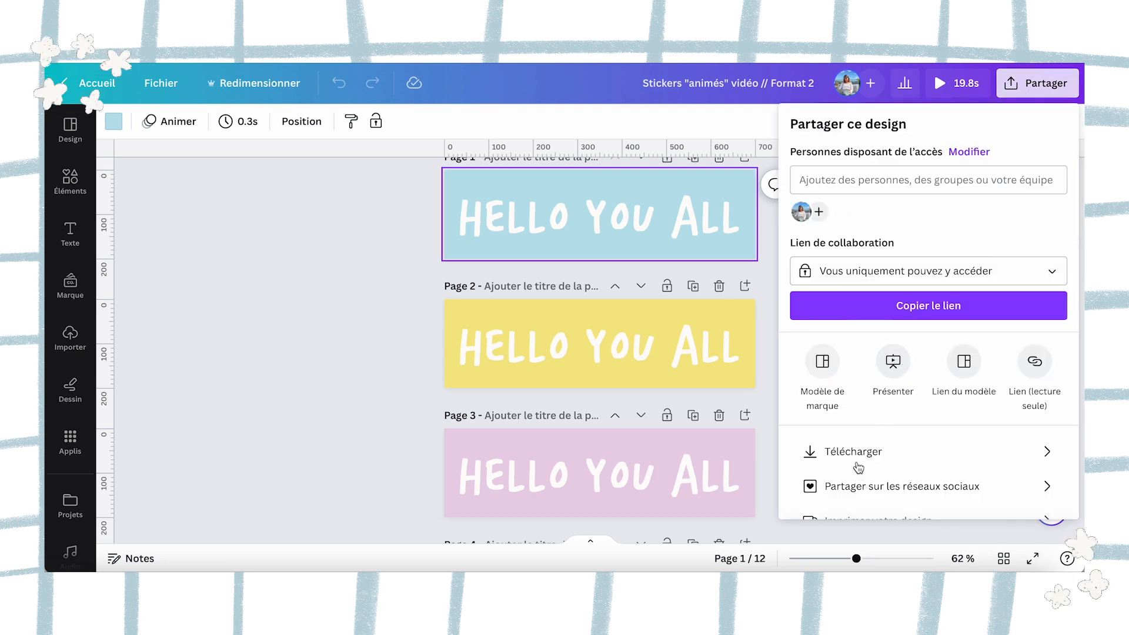
{"action": "left_click", "coordinate": [856, 456]}
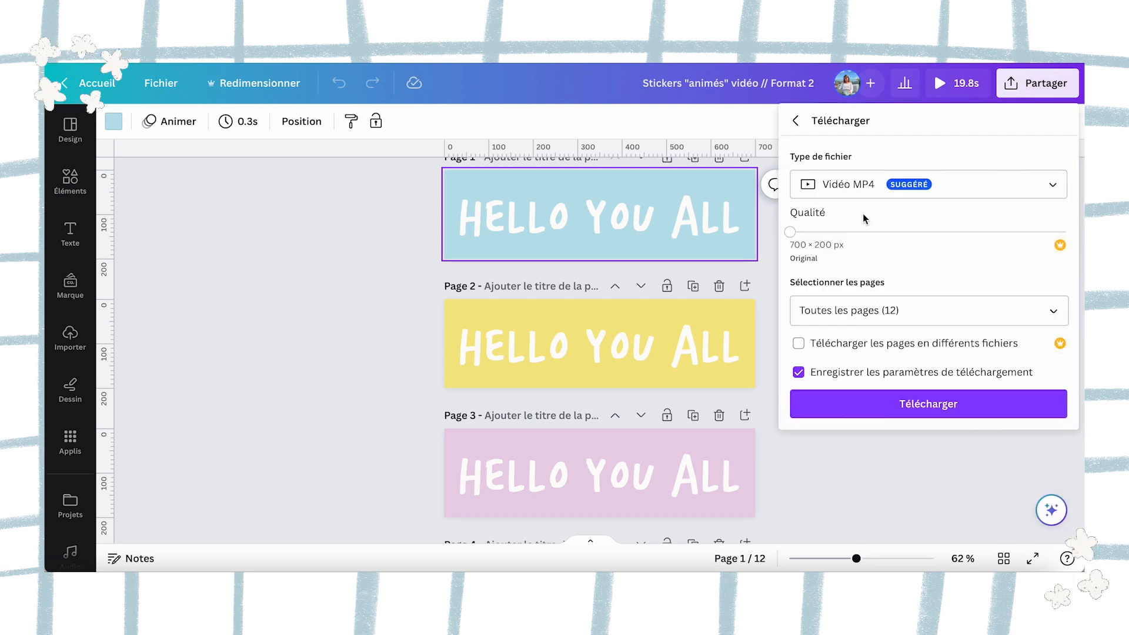
{"action": "left_click", "coordinate": [857, 186]}
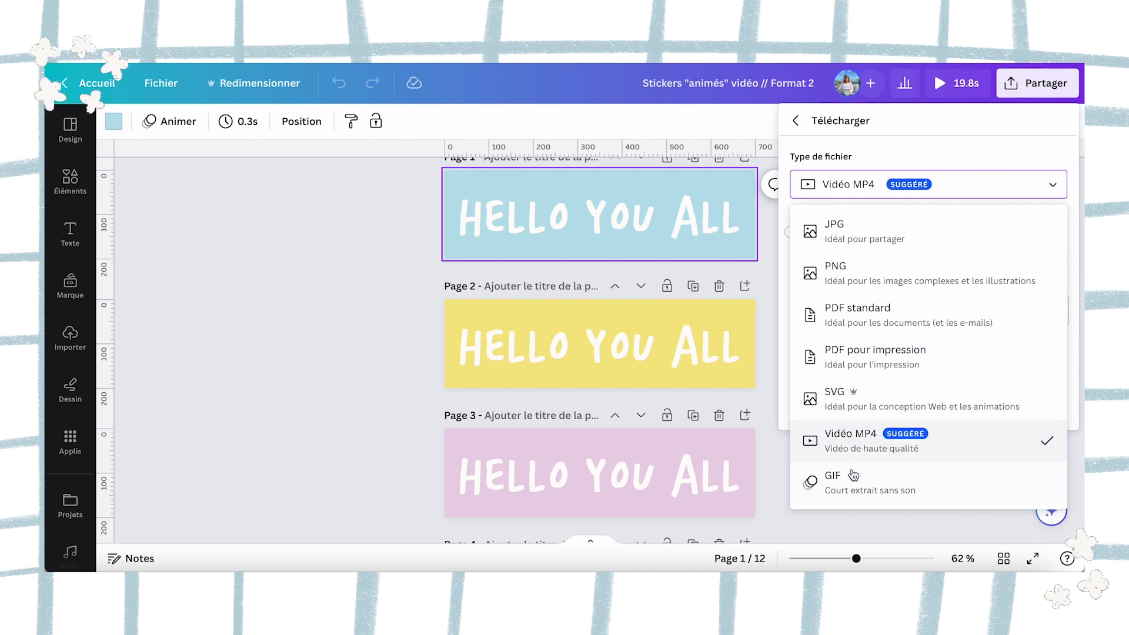
{"action": "left_click", "coordinate": [854, 477]}
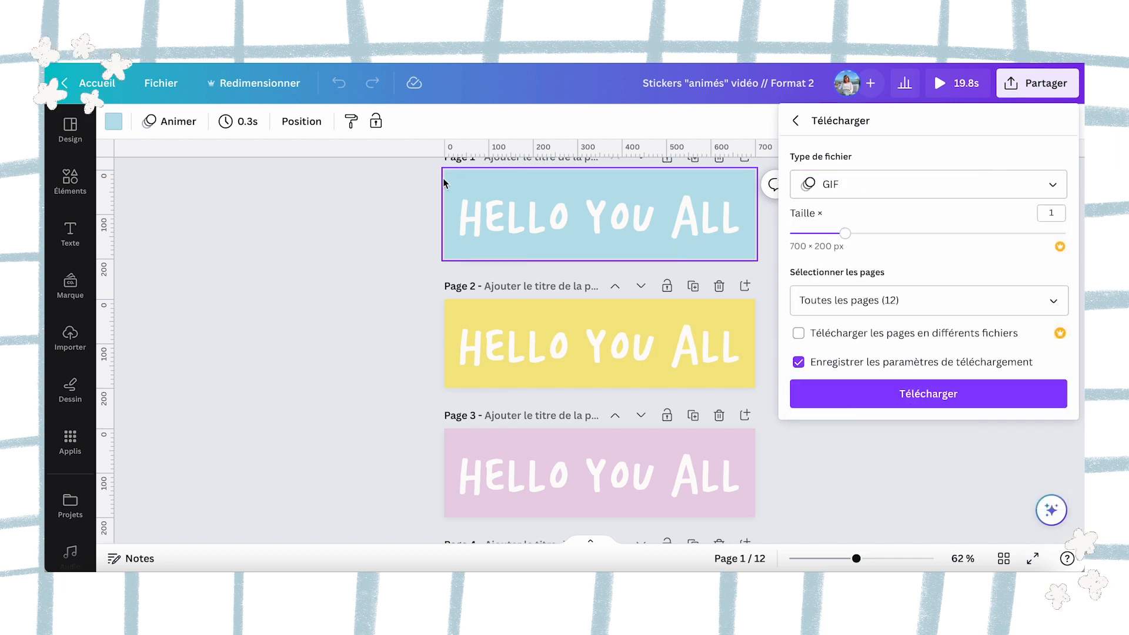
{"action": "left_click", "coordinate": [391, 231]}
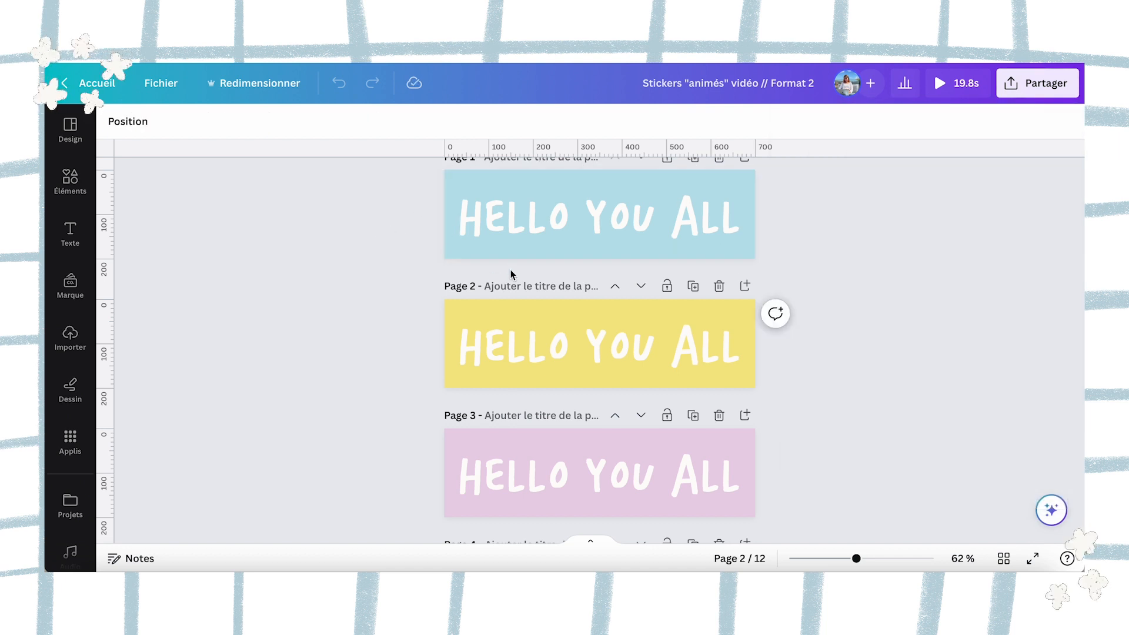
Examine the background colour sequence of the HELLO YOU ALL stickers on pages 1 to 3 and page 1's duration.
{"action": "scroll", "coordinate": [425, 321], "scroll_direction": "down", "scroll_amount": 1}
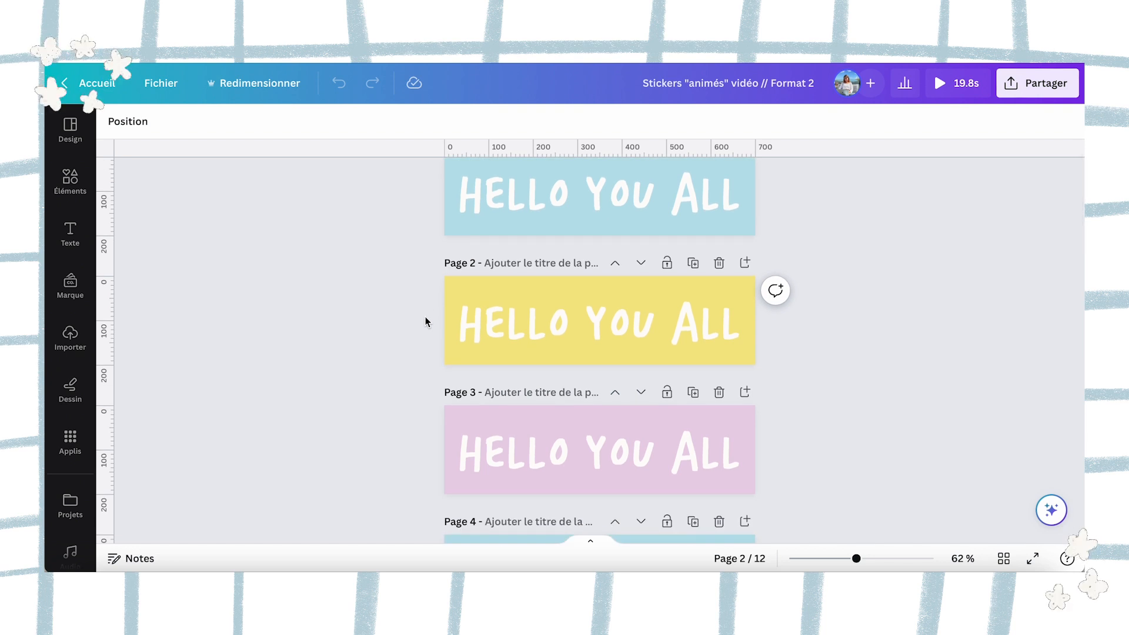
{"action": "scroll", "coordinate": [425, 321], "scroll_direction": "up", "scroll_amount": 1}
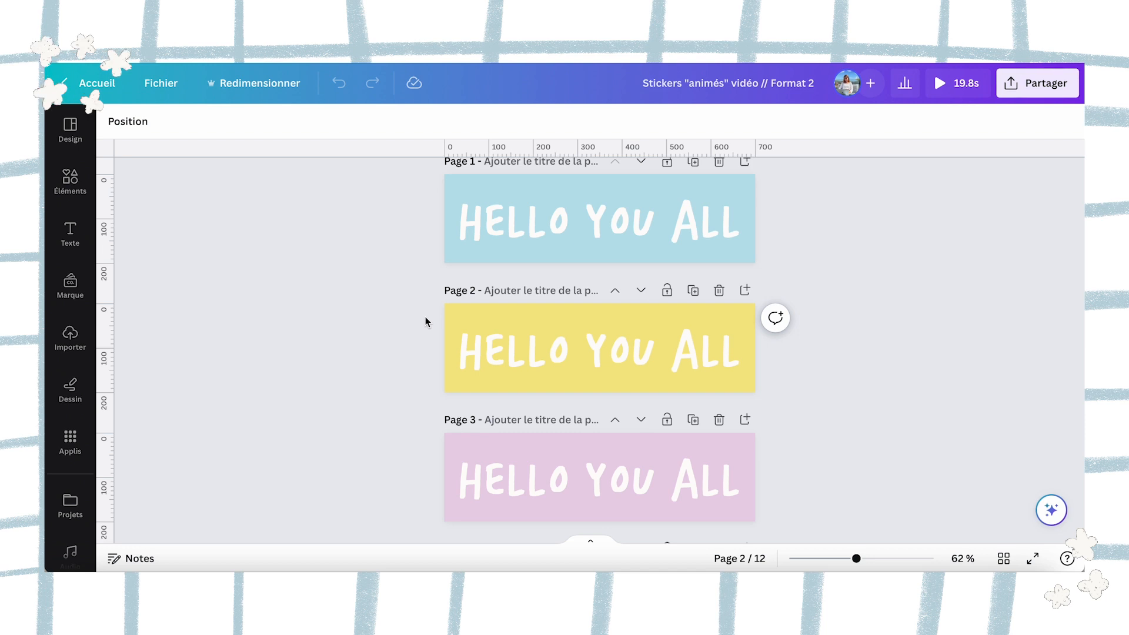
{"action": "scroll", "coordinate": [426, 321], "scroll_direction": "up", "scroll_amount": 1}
{"action": "left_click", "coordinate": [449, 227]}
{"action": "scroll", "coordinate": [449, 230], "scroll_direction": "down", "scroll_amount": 1}
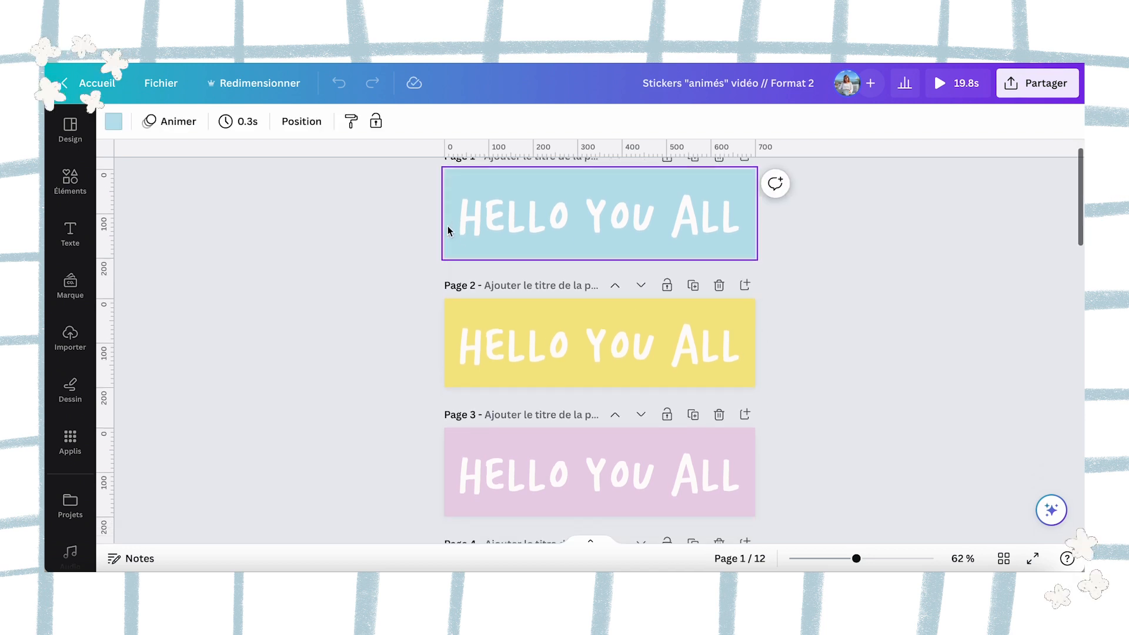
{"action": "scroll", "coordinate": [449, 230], "scroll_direction": "down", "scroll_amount": 3}
{"action": "scroll", "coordinate": [448, 230], "scroll_direction": "up", "scroll_amount": 2}
{"action": "scroll", "coordinate": [449, 230], "scroll_direction": "down", "scroll_amount": 4}
{"action": "scroll", "coordinate": [504, 235], "scroll_direction": "up", "scroll_amount": 5}
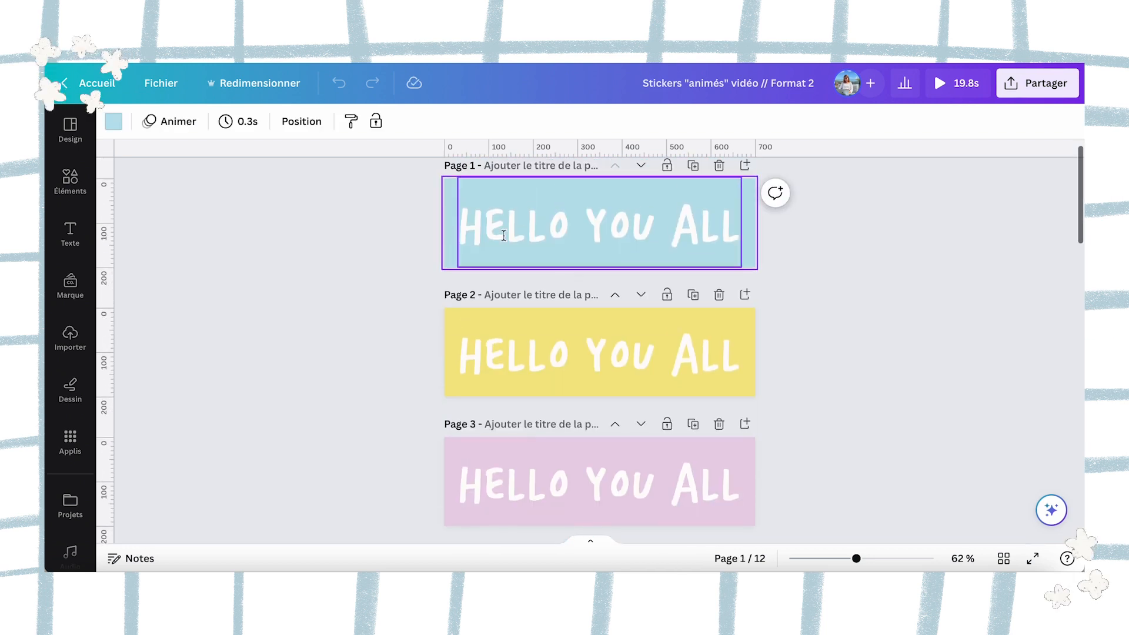
{"action": "scroll", "coordinate": [566, 413], "scroll_direction": "down", "scroll_amount": 1}
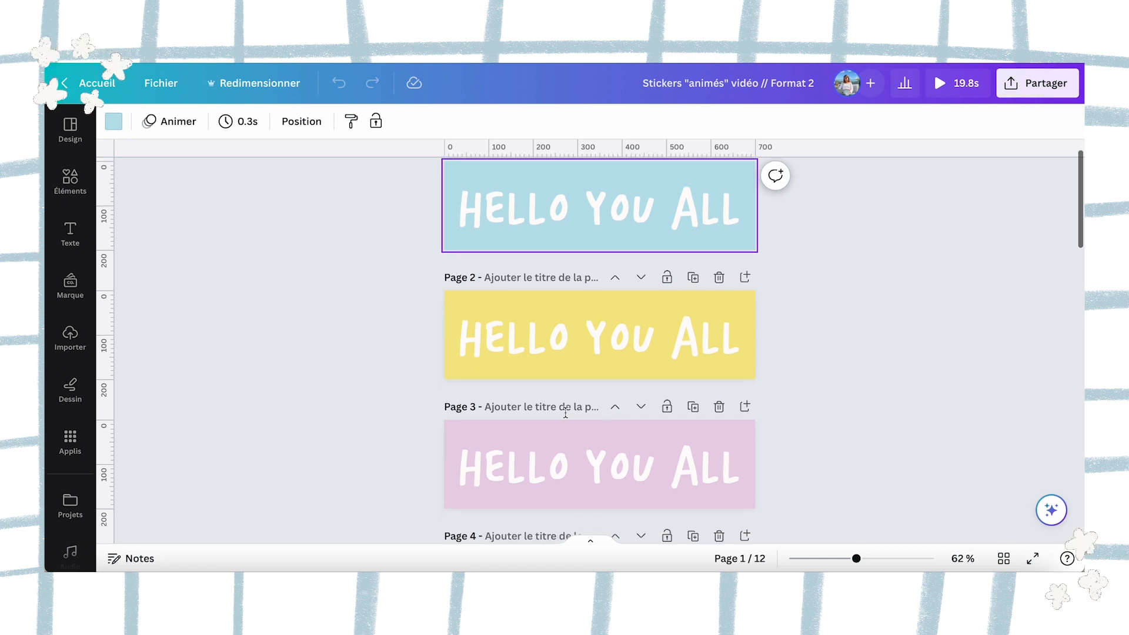
{"action": "left_click", "coordinate": [803, 276]}
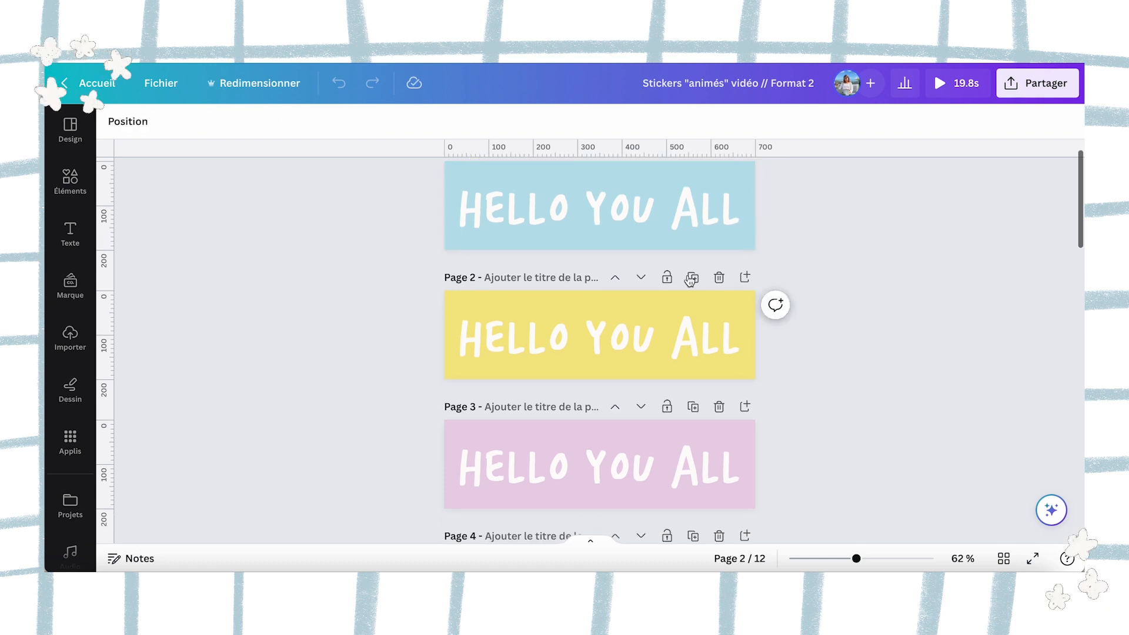
{"action": "scroll", "coordinate": [749, 231], "scroll_direction": "up", "scroll_amount": 1}
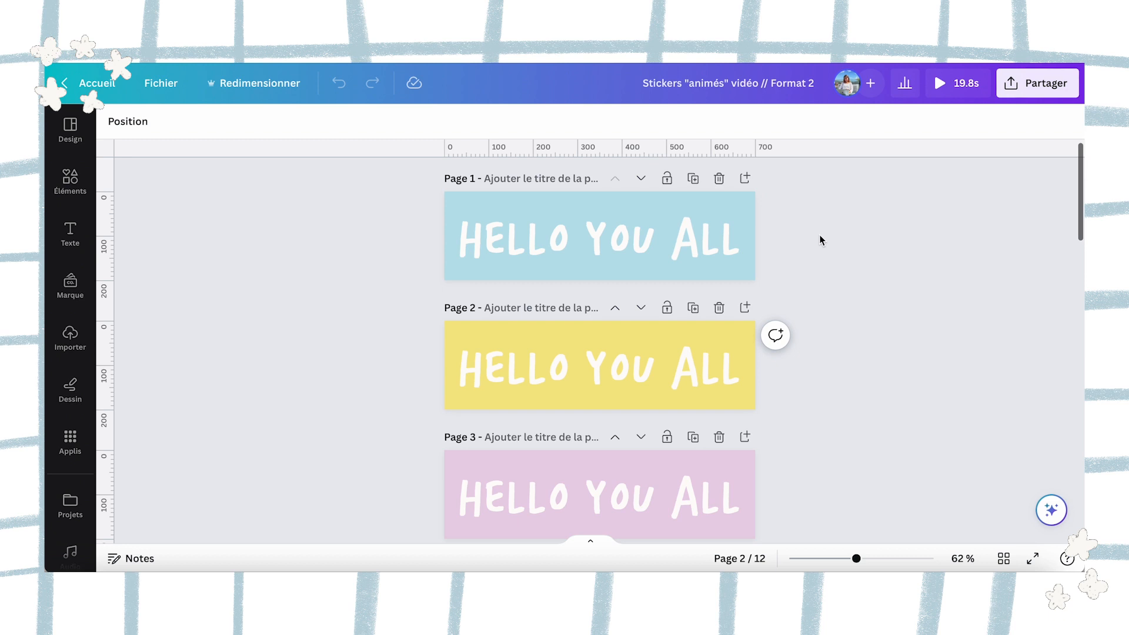
Review the HELLO YOU ALL sticker variants on pages 4 to 9, including the duration of page 4.
{"action": "scroll", "coordinate": [821, 240], "scroll_direction": "down", "scroll_amount": 5}
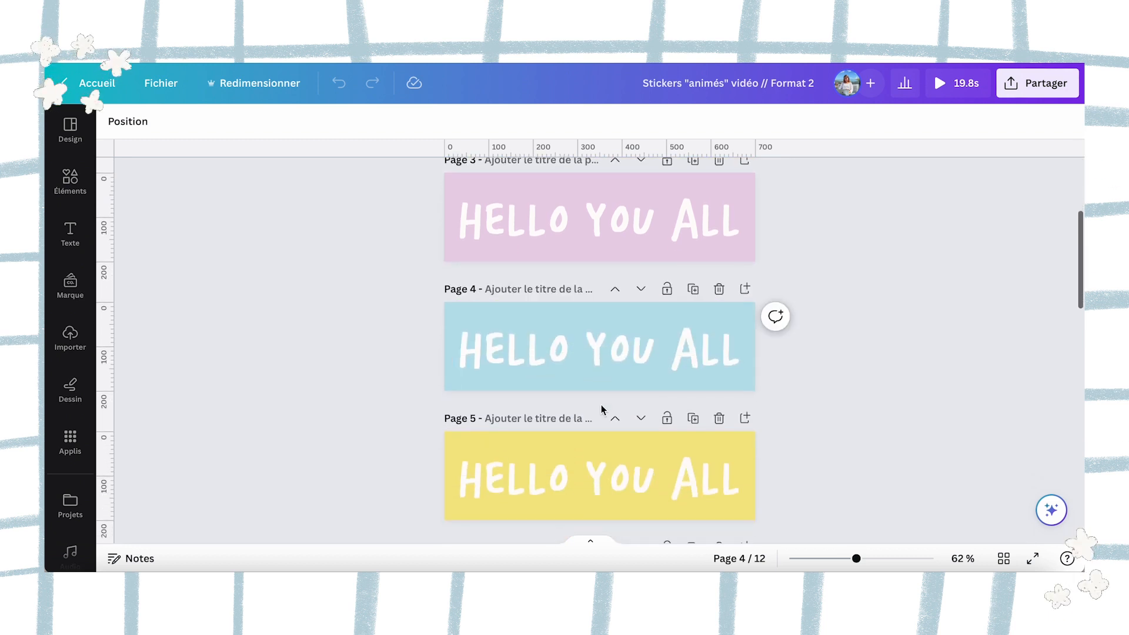
{"action": "scroll", "coordinate": [601, 410], "scroll_direction": "down", "scroll_amount": 4}
{"action": "scroll", "coordinate": [601, 405], "scroll_direction": "up", "scroll_amount": 2}
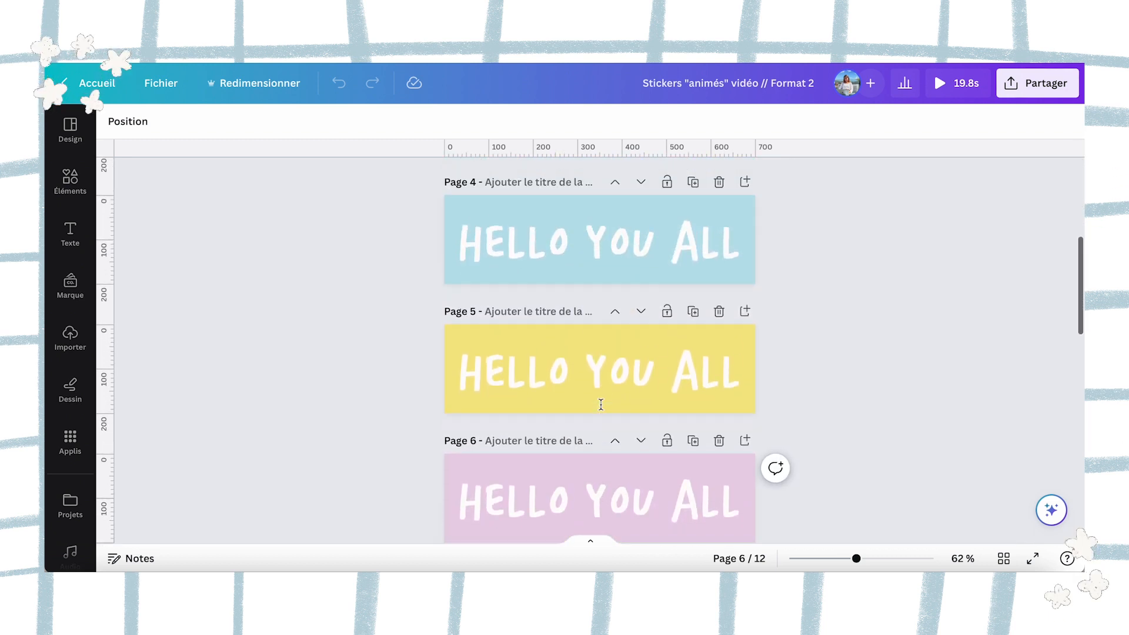
{"action": "left_click", "coordinate": [451, 215]}
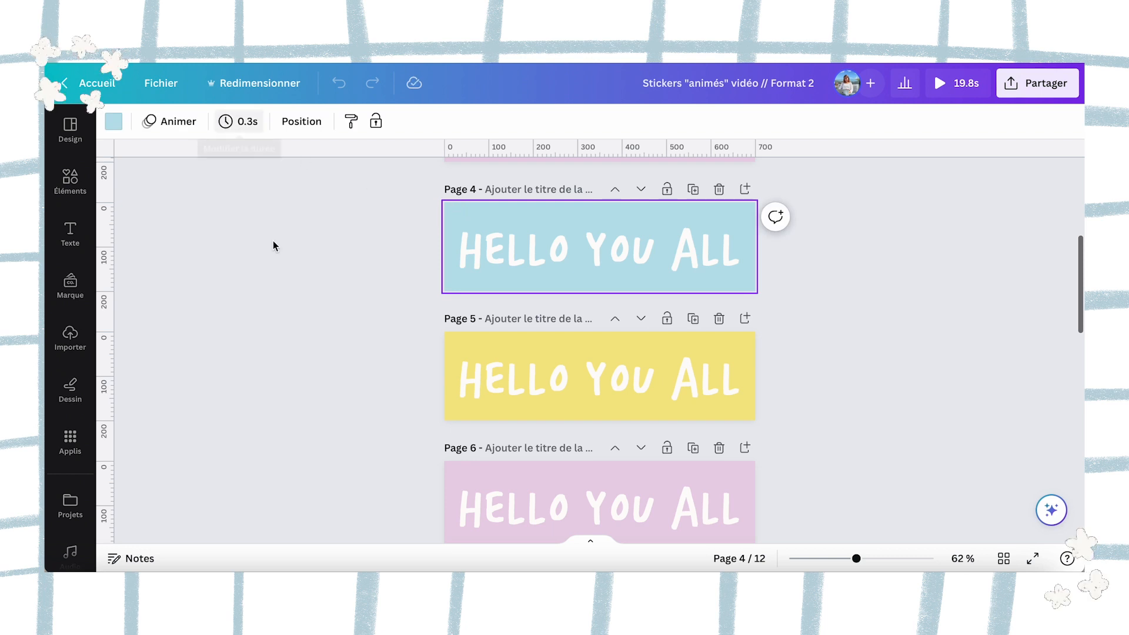
{"action": "scroll", "coordinate": [275, 250], "scroll_direction": "down", "scroll_amount": 3}
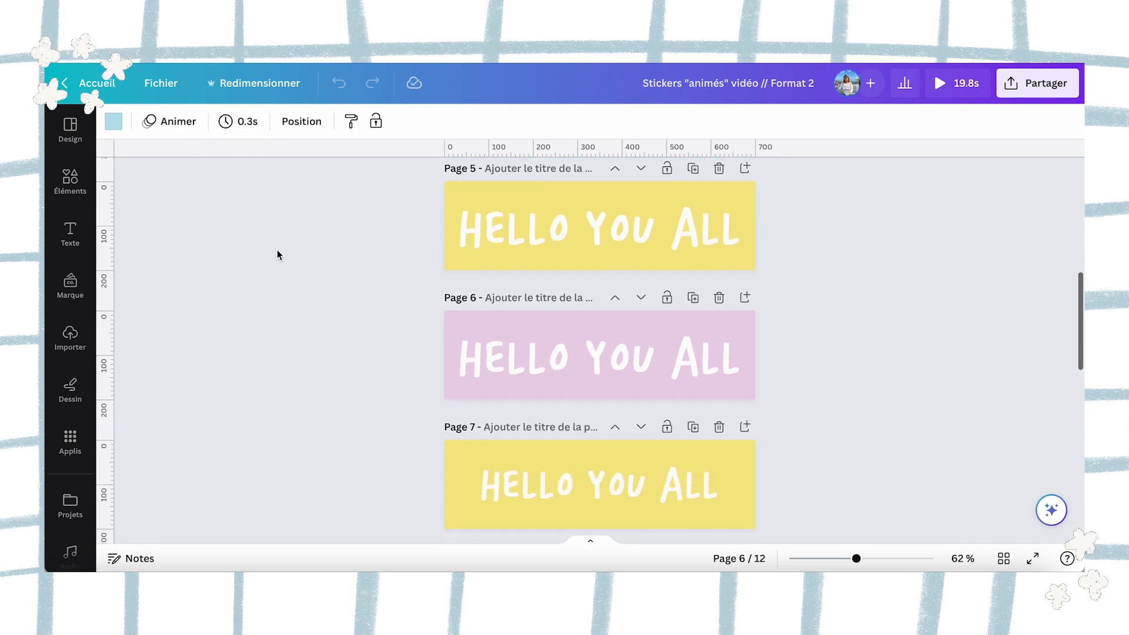
{"action": "scroll", "coordinate": [278, 254], "scroll_direction": "down", "scroll_amount": 7}
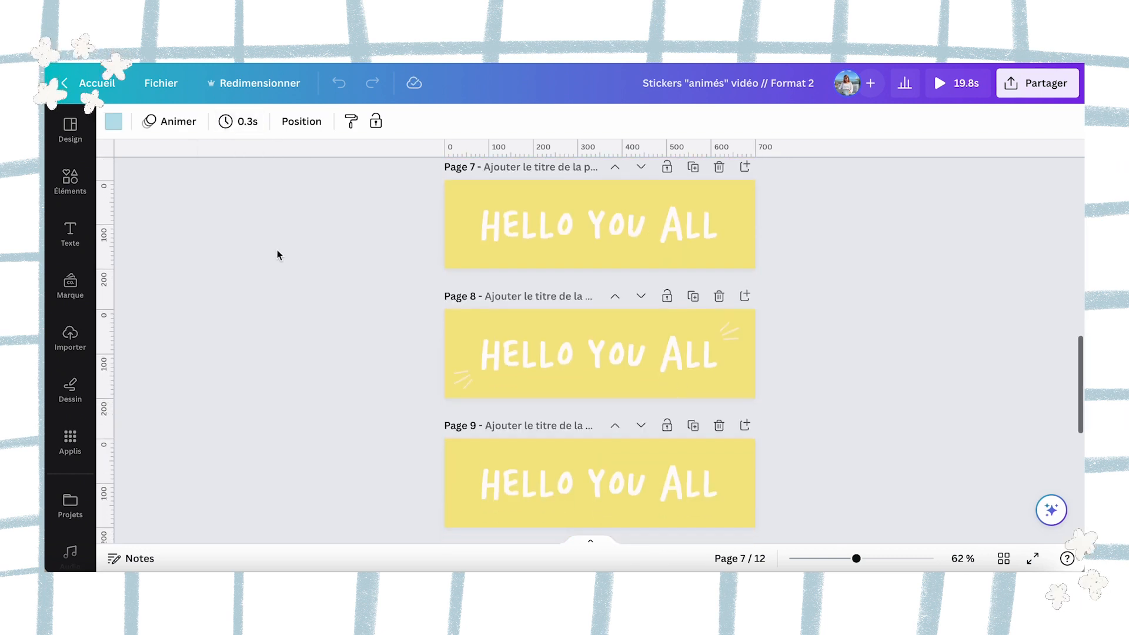
{"action": "scroll", "coordinate": [277, 254], "scroll_direction": "up", "scroll_amount": 2}
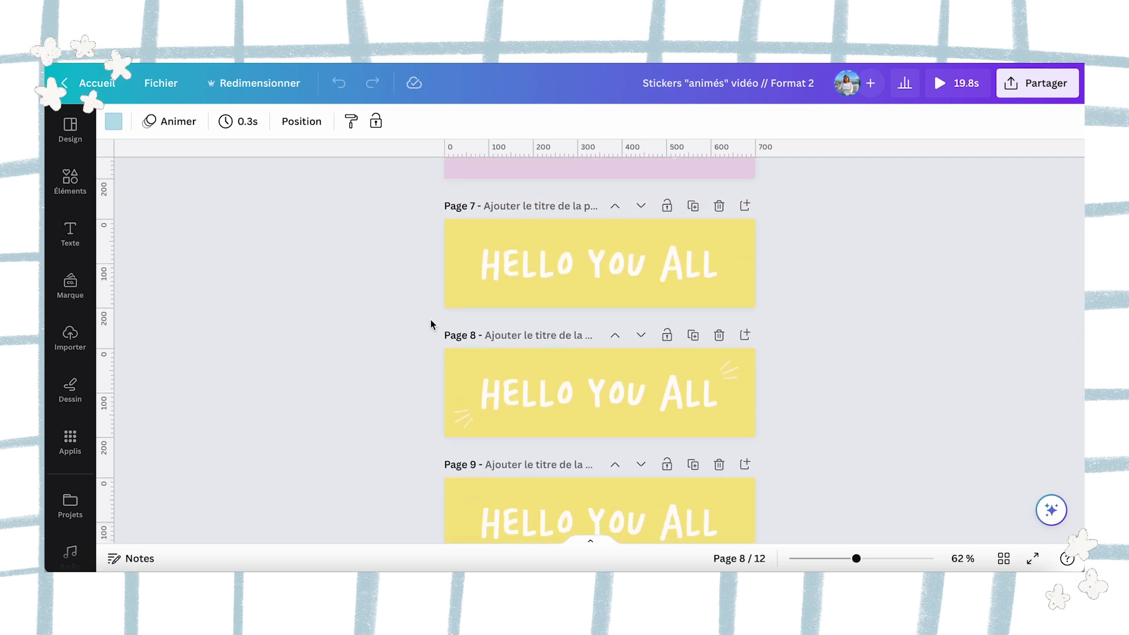
Compare the Machine à écrire animation settings of the HELLO YOU ALL text on pages 7 and 9.
{"action": "left_click", "coordinate": [528, 254]}
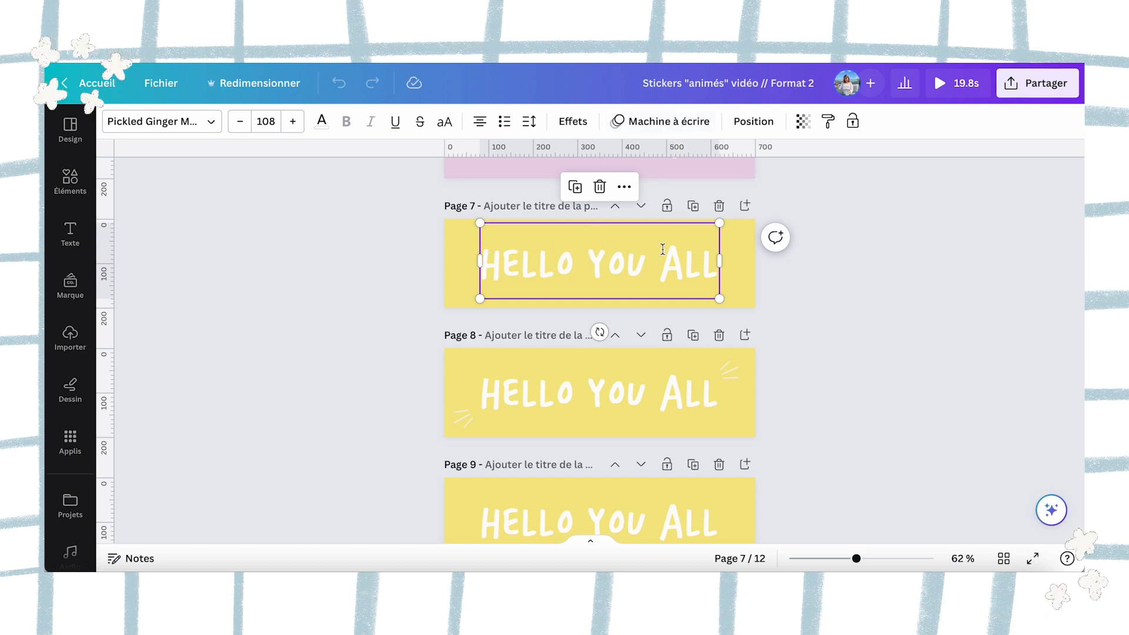
{"action": "scroll", "coordinate": [705, 255], "scroll_direction": "down", "scroll_amount": 1}
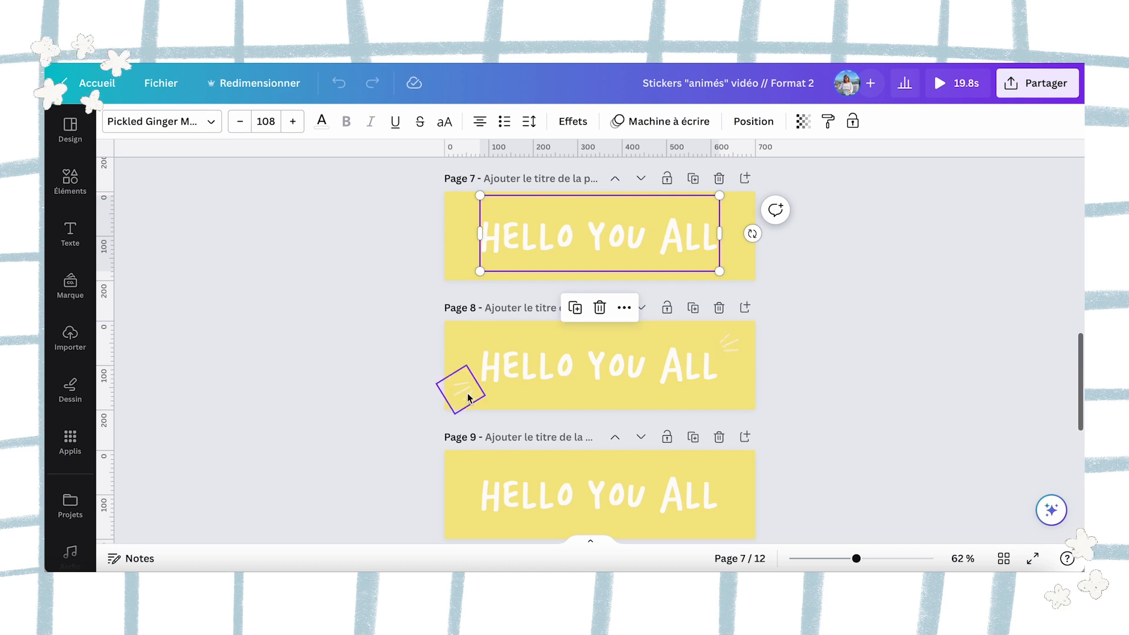
{"action": "scroll", "coordinate": [744, 344], "scroll_direction": "down", "scroll_amount": 3}
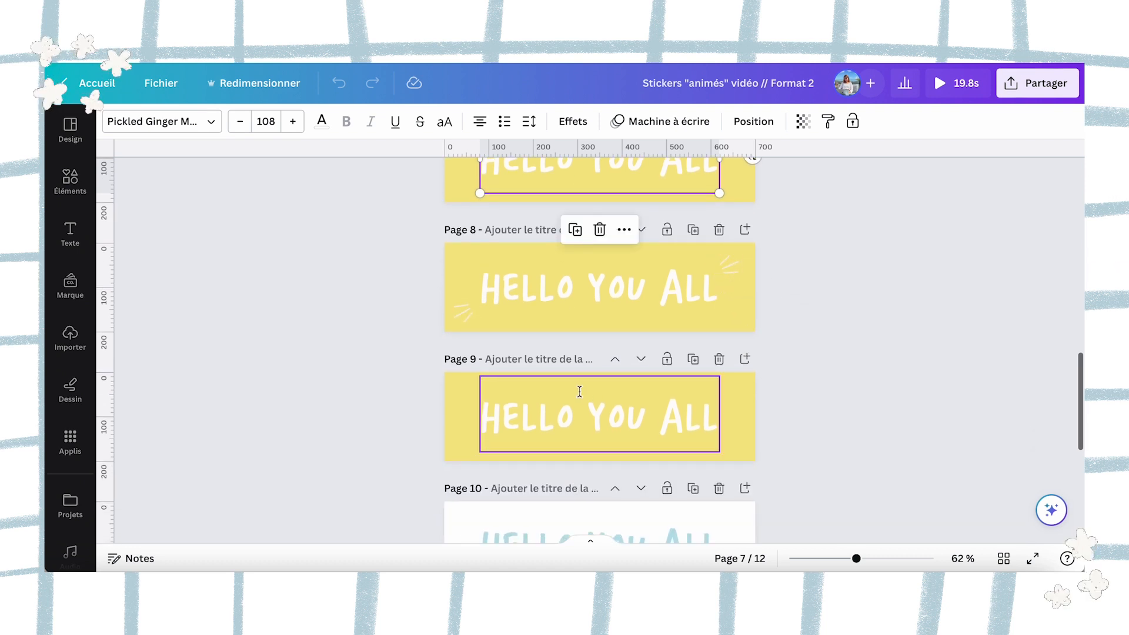
{"action": "left_click", "coordinate": [560, 378]}
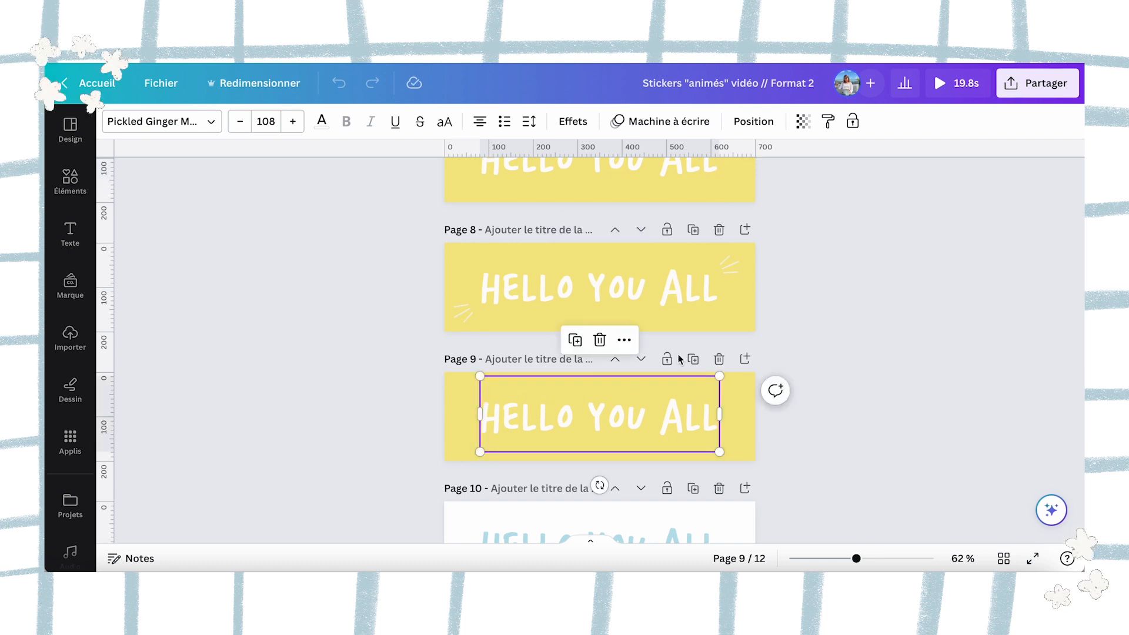
{"action": "left_click", "coordinate": [669, 124]}
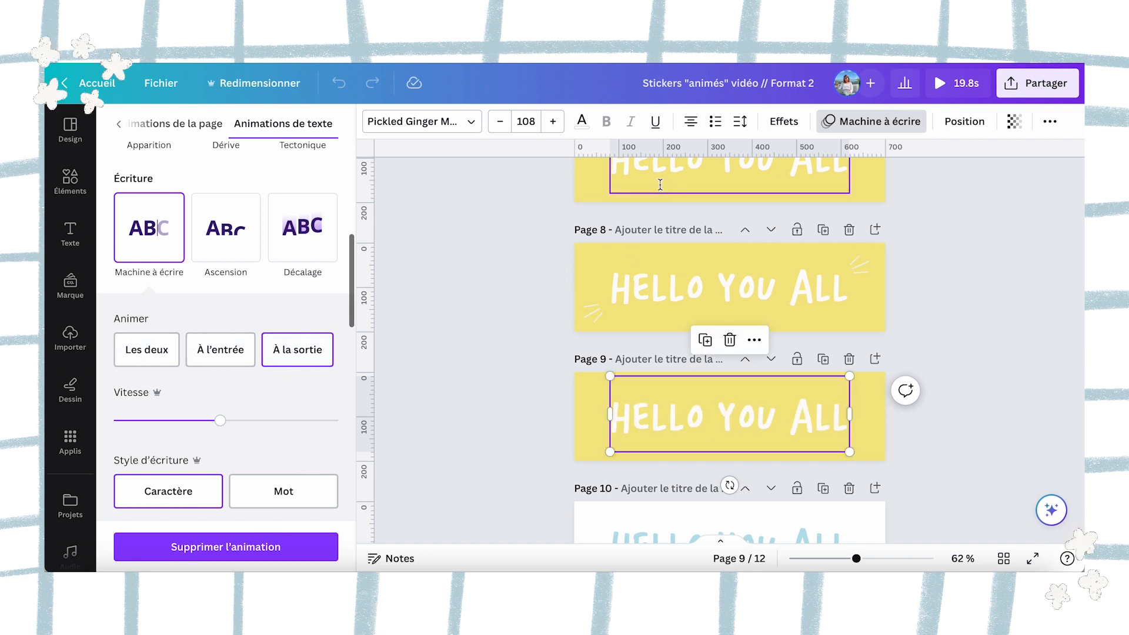
{"action": "left_click", "coordinate": [661, 185]}
{"action": "left_click", "coordinate": [227, 350]}
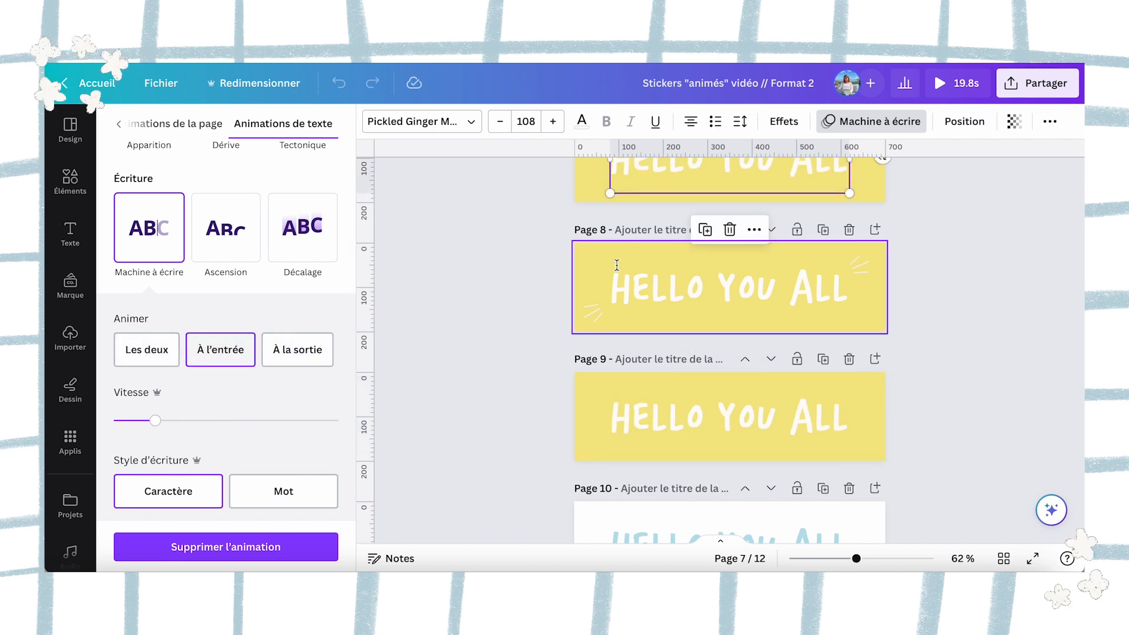
Select the yellow page 9 and preview the animated stickers design as a video.
{"action": "left_click", "coordinate": [602, 433]}
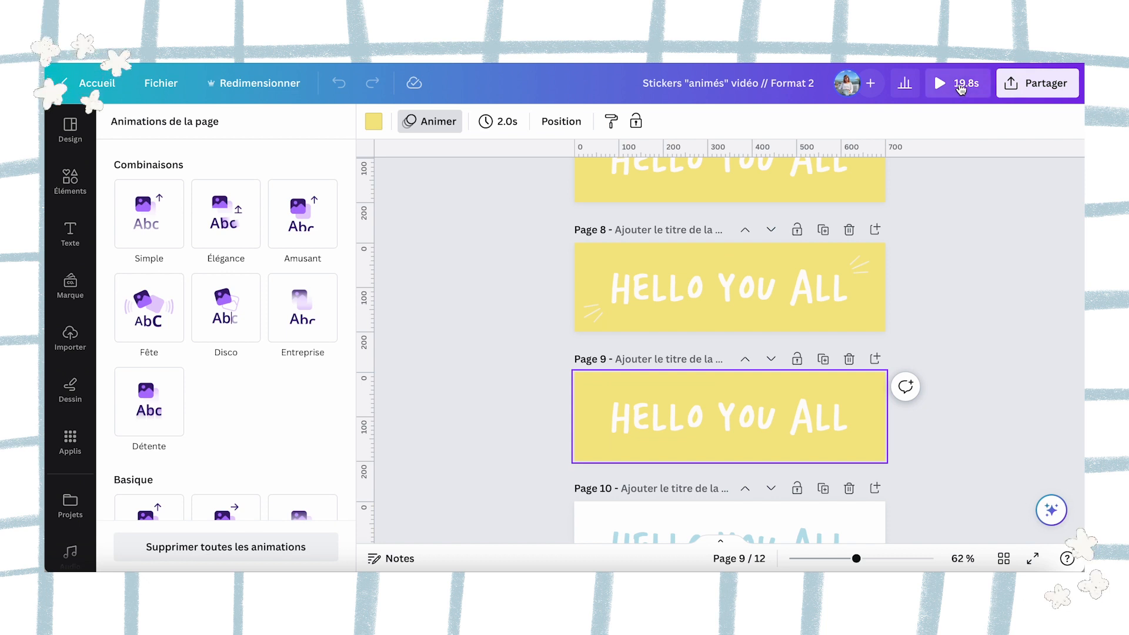
{"action": "left_click", "coordinate": [960, 88]}
{"action": "left_click", "coordinate": [470, 441]}
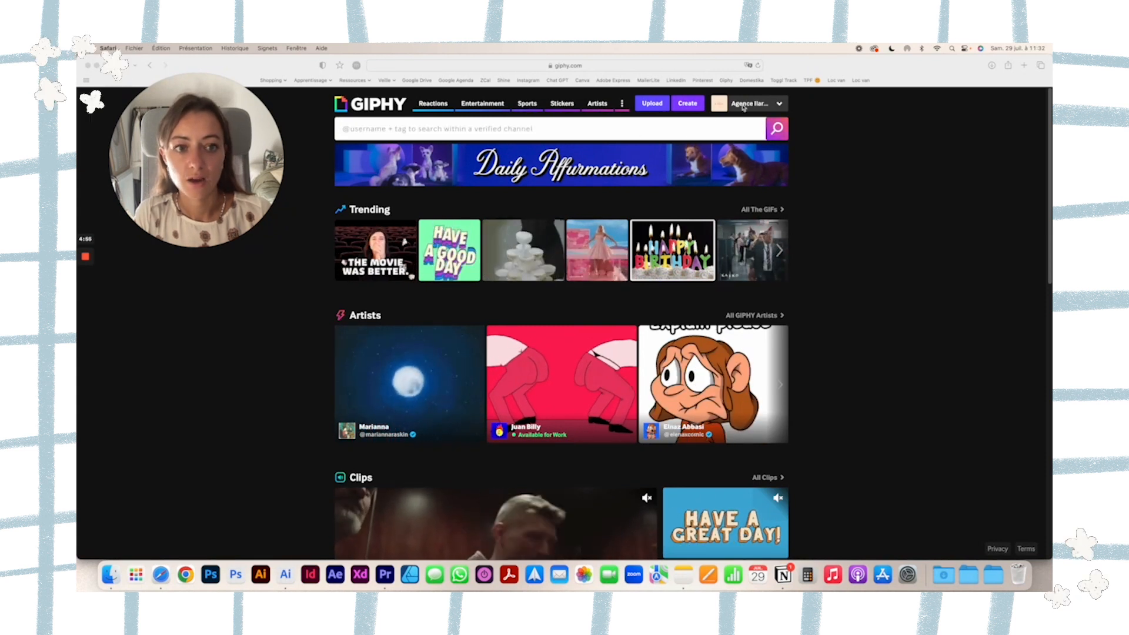
Switch to GIPHY Create, upload Stickers_Plan de travail 1.png as a sticker, and continue to its animation stage without changing the cutout.
{"action": "left_click", "coordinate": [760, 106]}
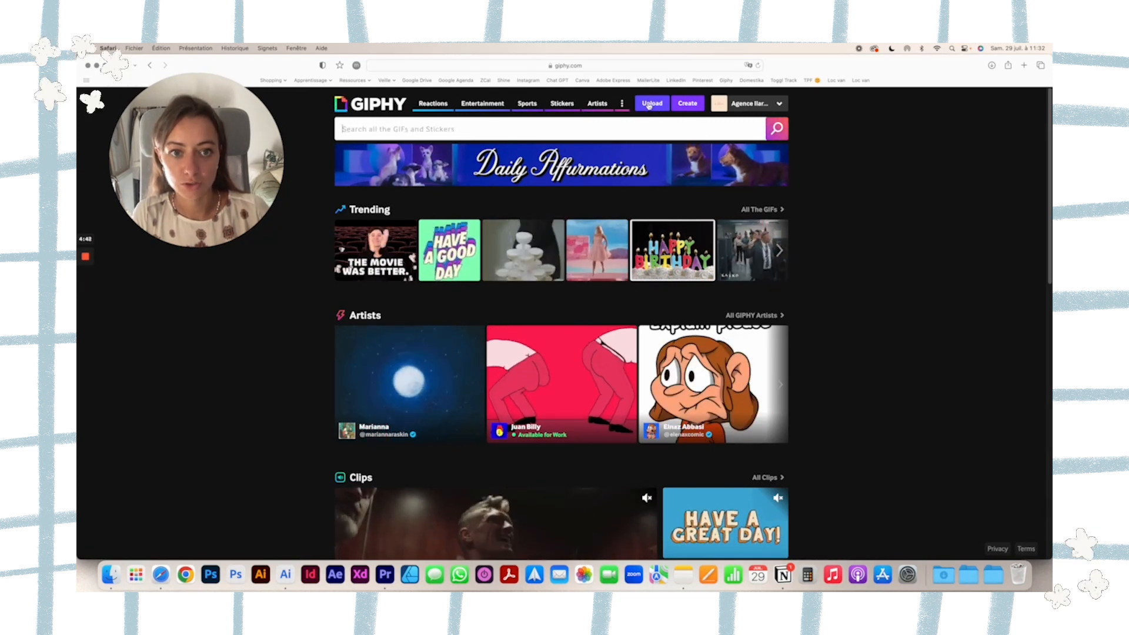
{"action": "left_click", "coordinate": [688, 103]}
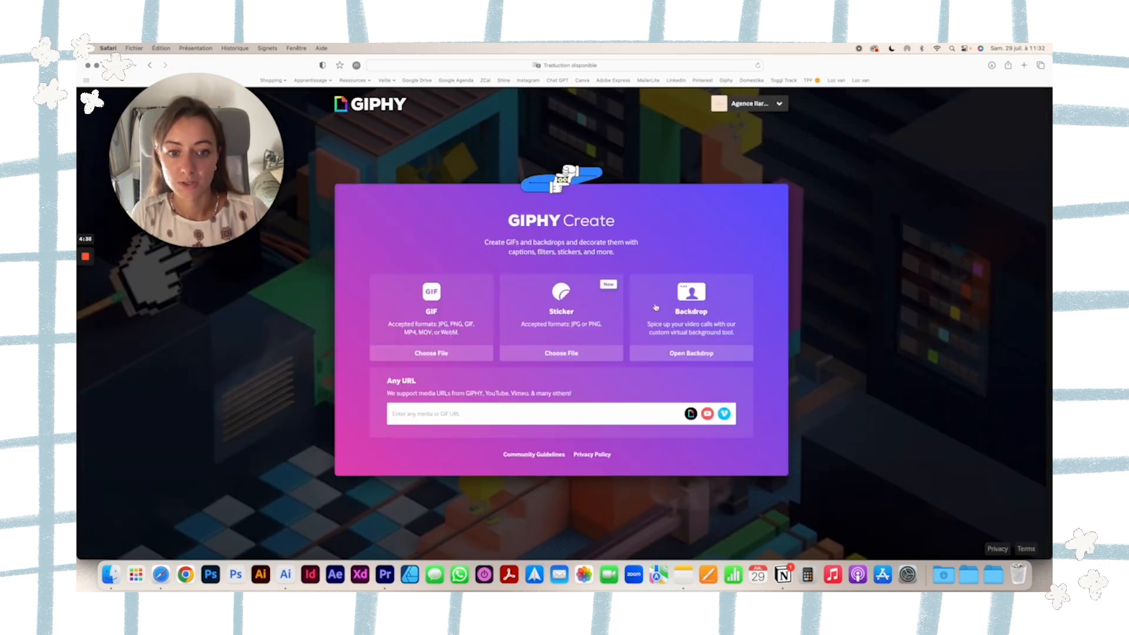
{"action": "left_click", "coordinate": [563, 352]}
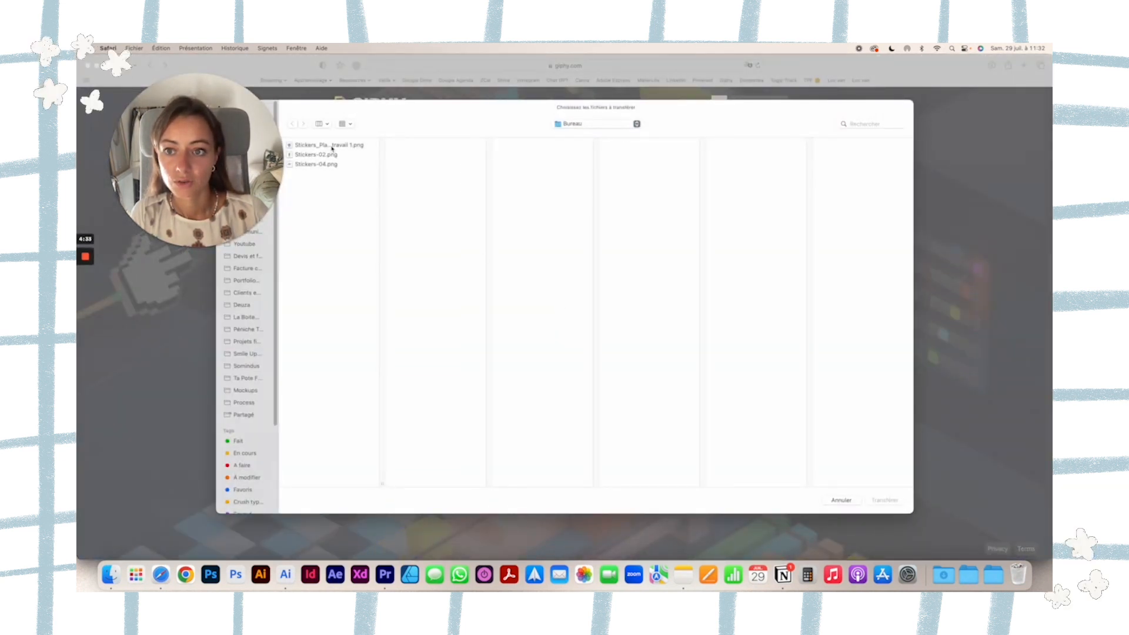
{"action": "left_click", "coordinate": [366, 146]}
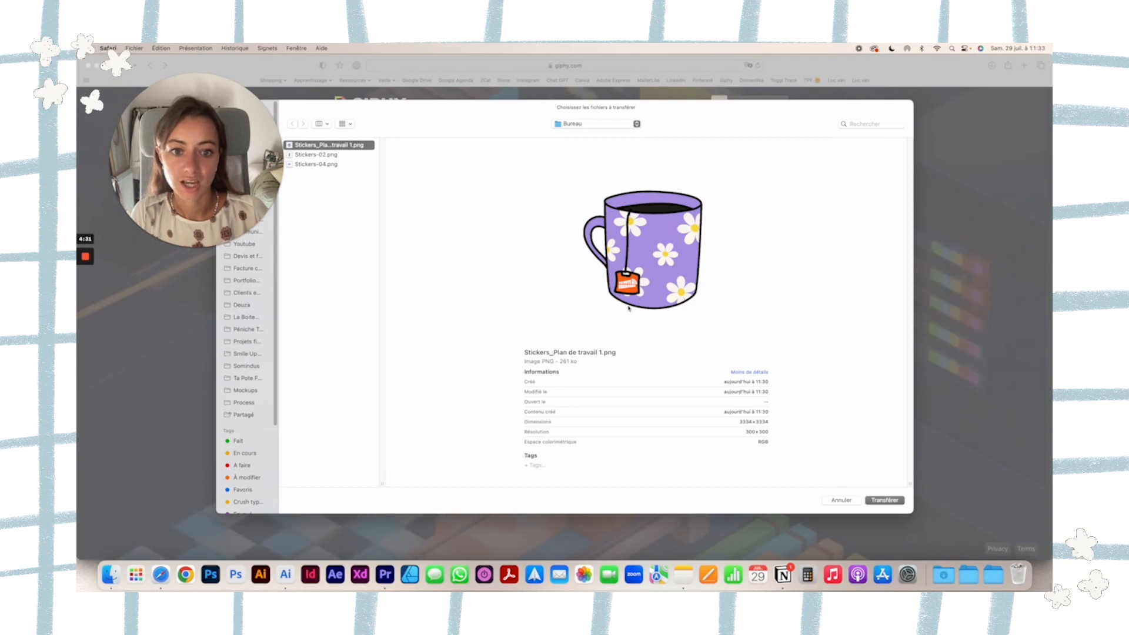
{"action": "left_click", "coordinate": [879, 501]}
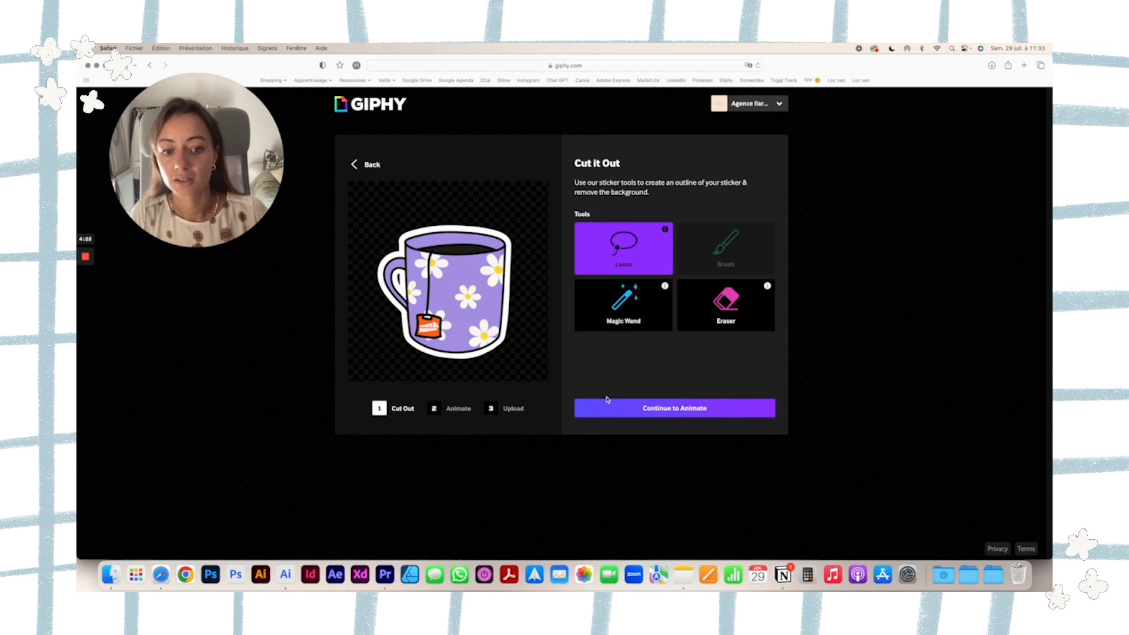
{"action": "left_click", "coordinate": [618, 411]}
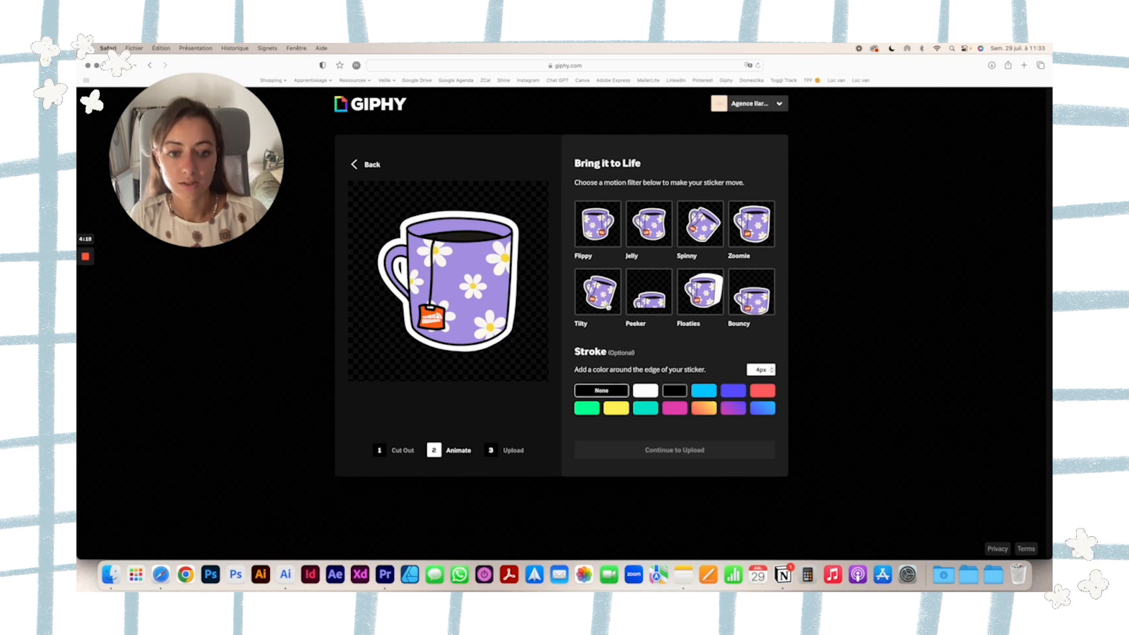
Try the Peeker motion filter, settle on Jelly for the mug sticker, and continue to the upload stage.
{"action": "left_click", "coordinate": [648, 292]}
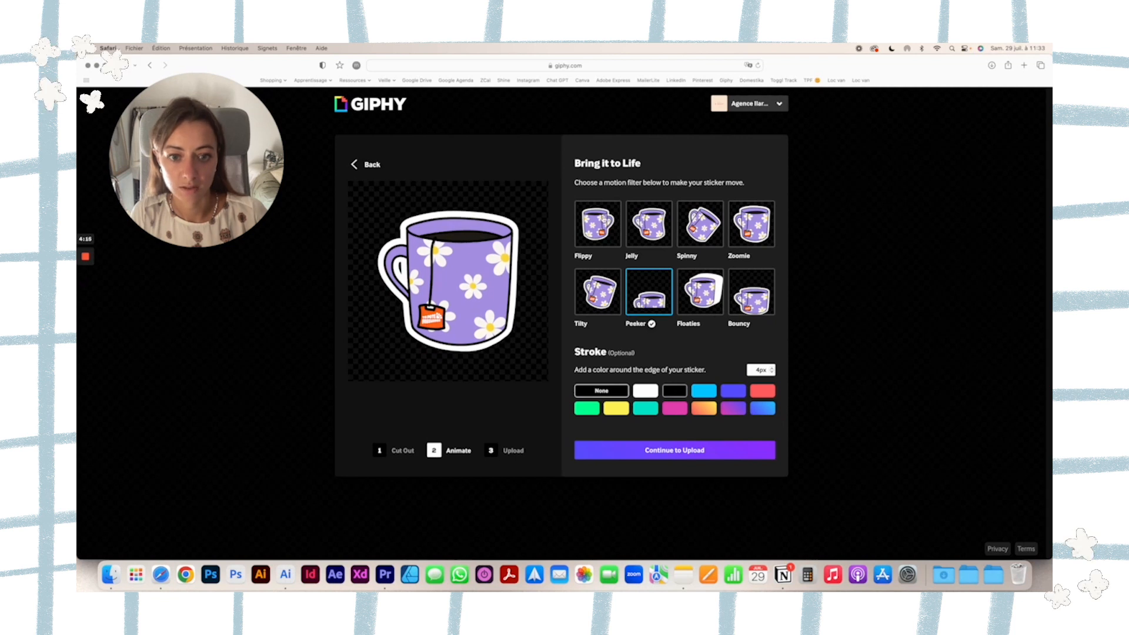
{"action": "left_click", "coordinate": [649, 224]}
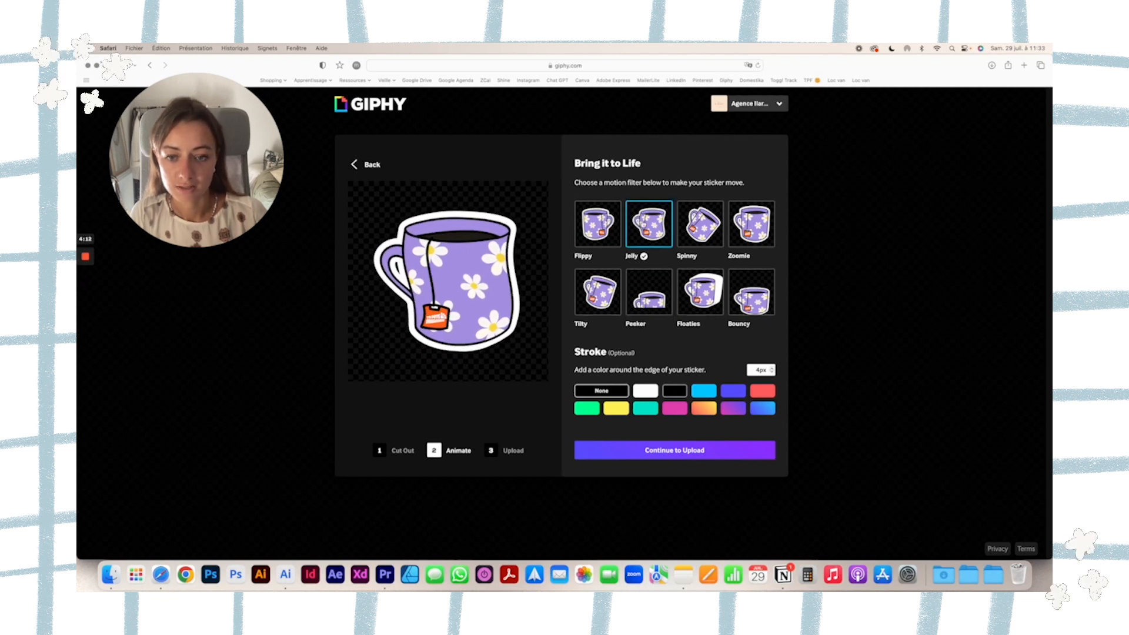
{"action": "left_click", "coordinate": [646, 451]}
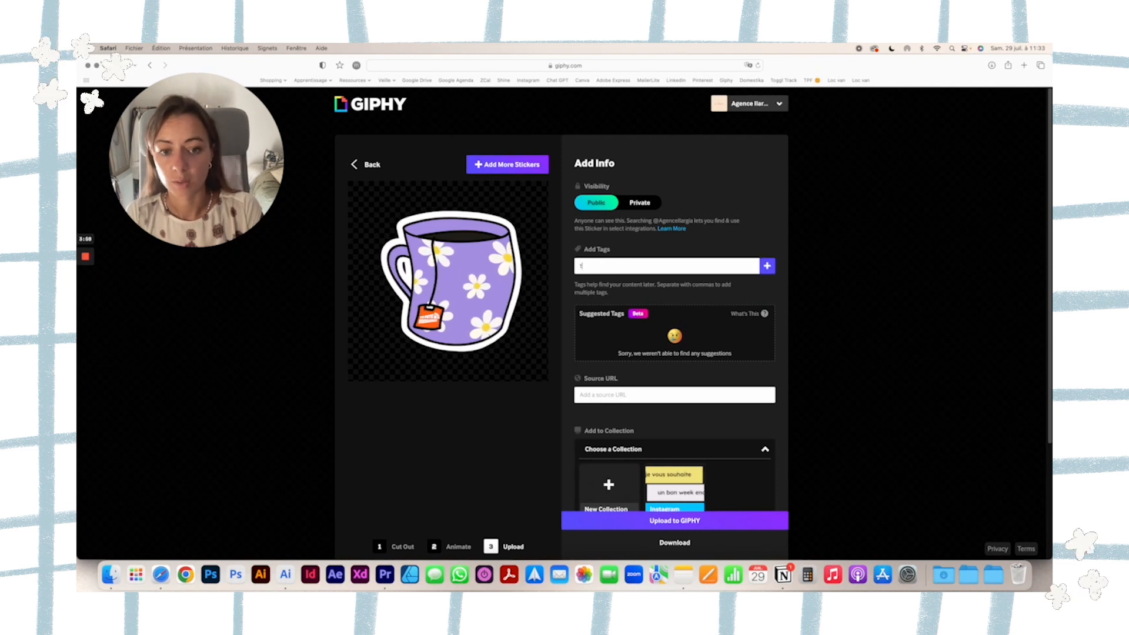
Tag the mug sticker with ta pote freelance, tpf, tapotefreelance, tasse, mug, café and coffee.
{"action": "type", "text": "a pote freelance"}
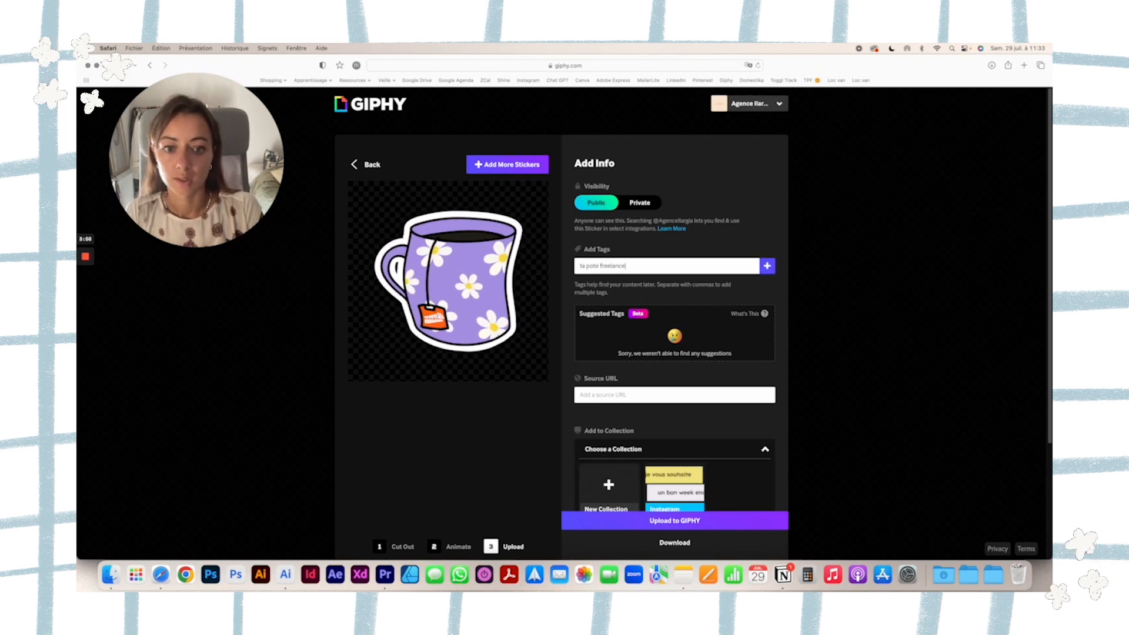
{"action": "key", "text": "Return"}
{"action": "key", "text": "Return"}
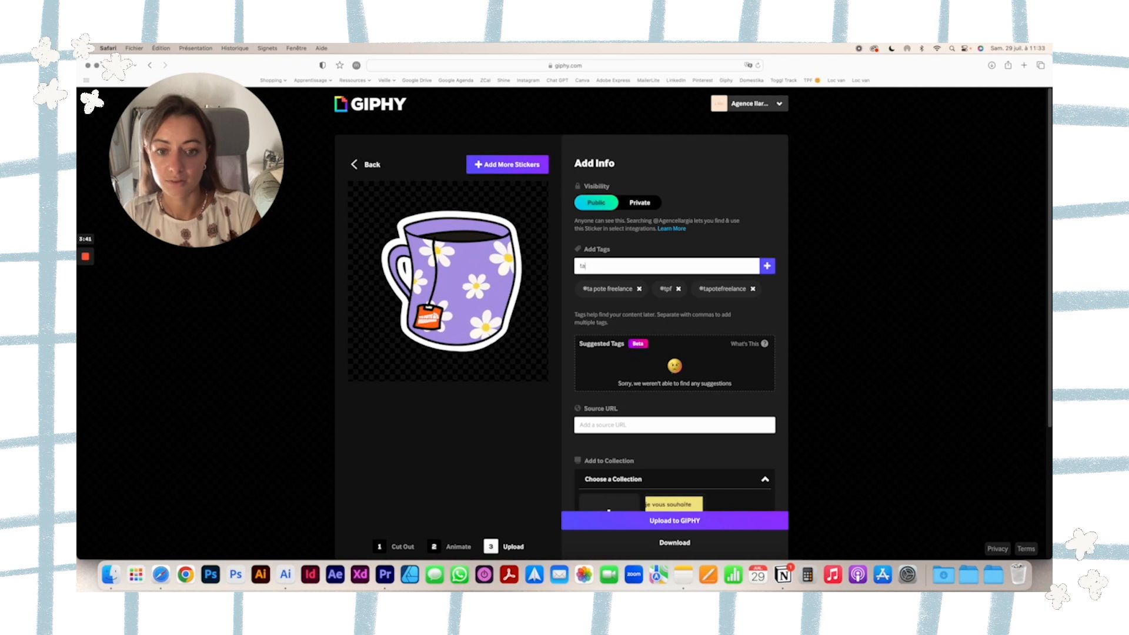
{"action": "key", "text": "Return"}
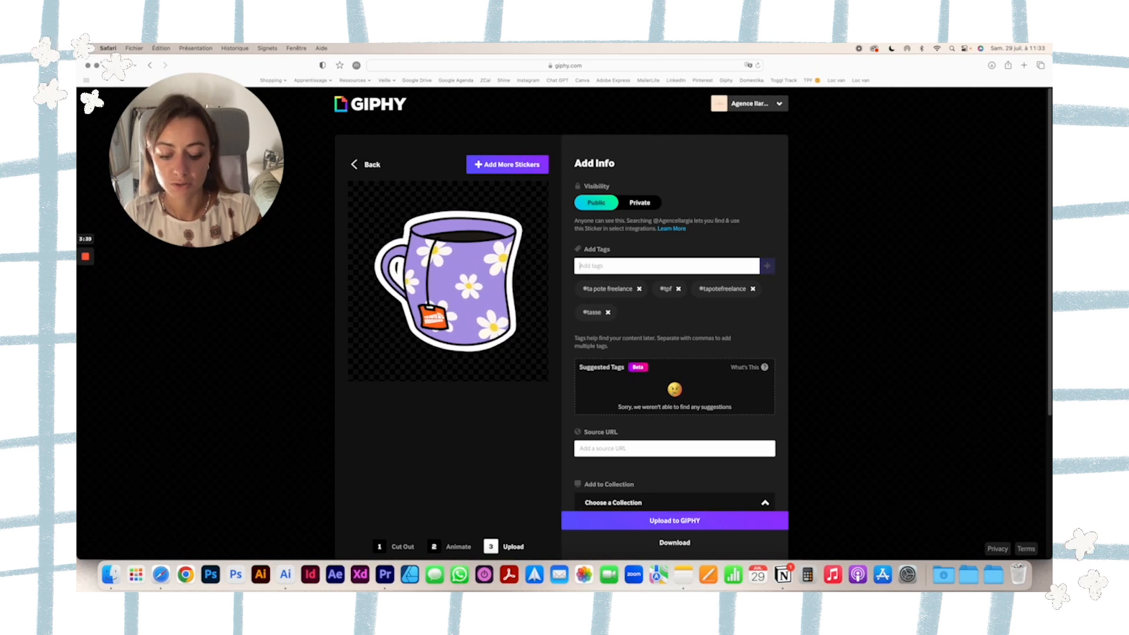
{"action": "type", "text": "mug"}
{"action": "key", "text": "Return"}
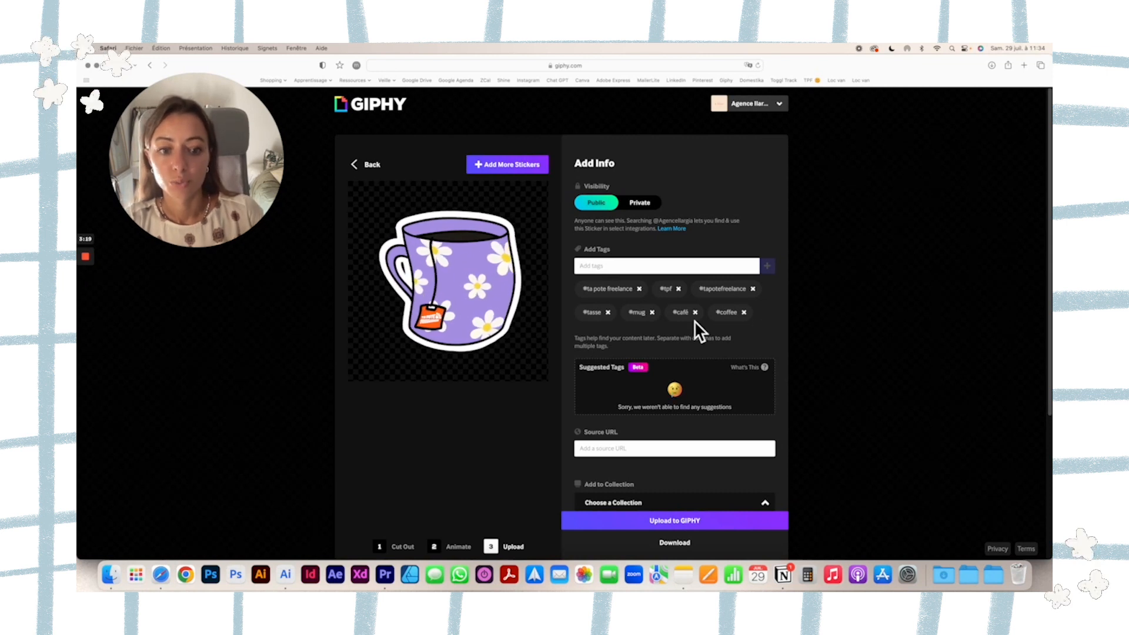
Create a new public collection named Ta Pote Freelance for the mug sticker.
{"action": "scroll", "coordinate": [686, 322], "scroll_direction": "down", "scroll_amount": 2}
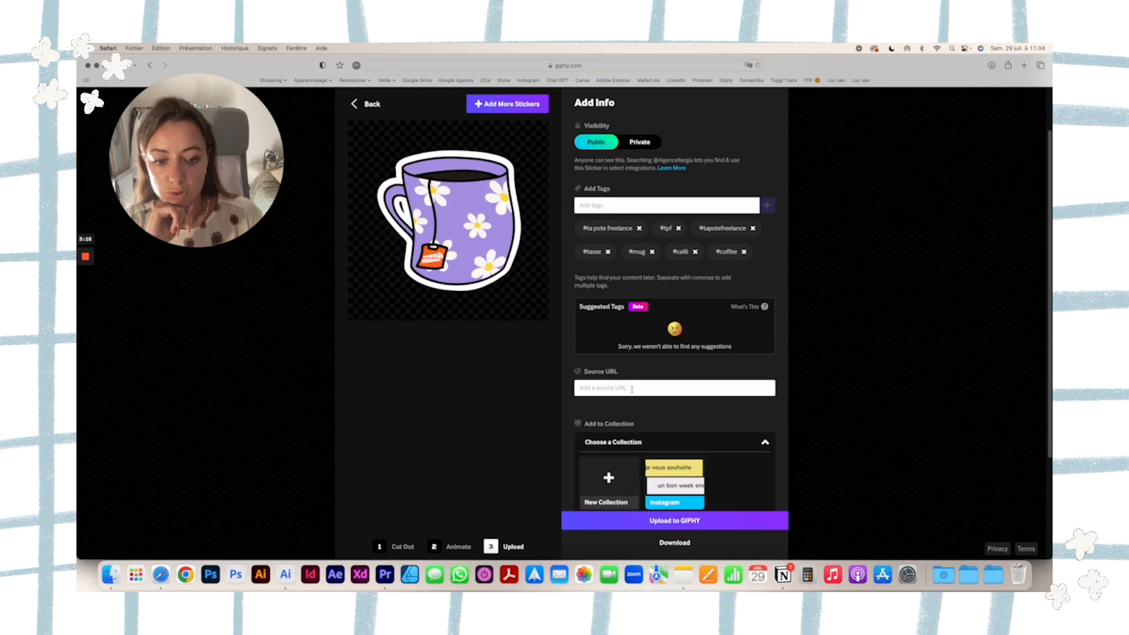
{"action": "scroll", "coordinate": [632, 389], "scroll_direction": "down", "scroll_amount": 1}
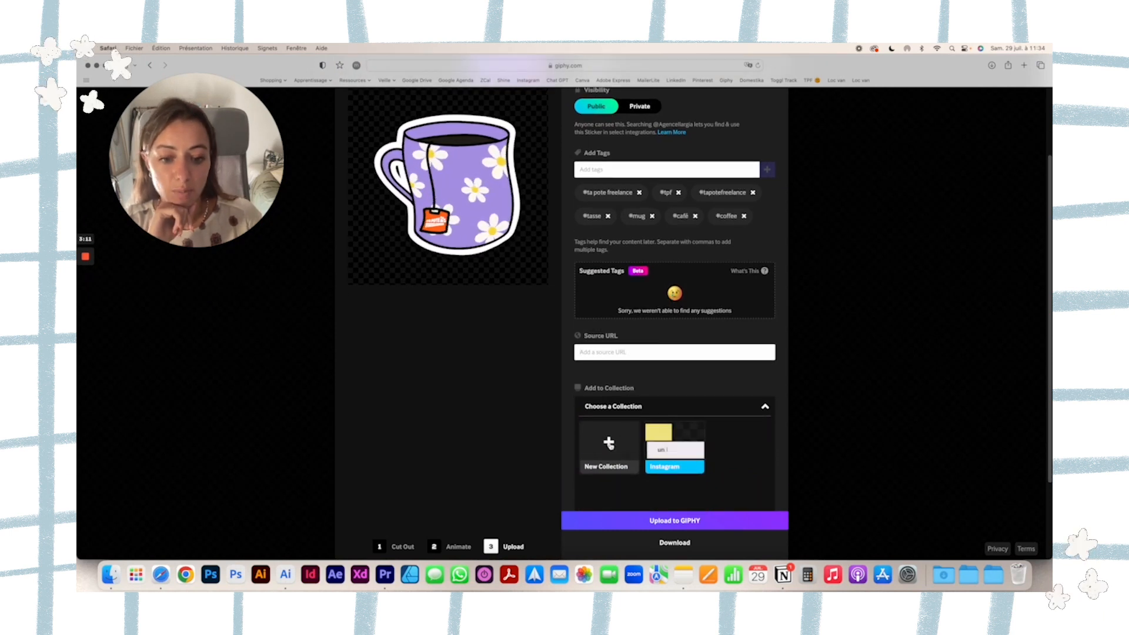
{"action": "left_click", "coordinate": [609, 444]}
{"action": "type", "text": "Ta Pote Freelance"}
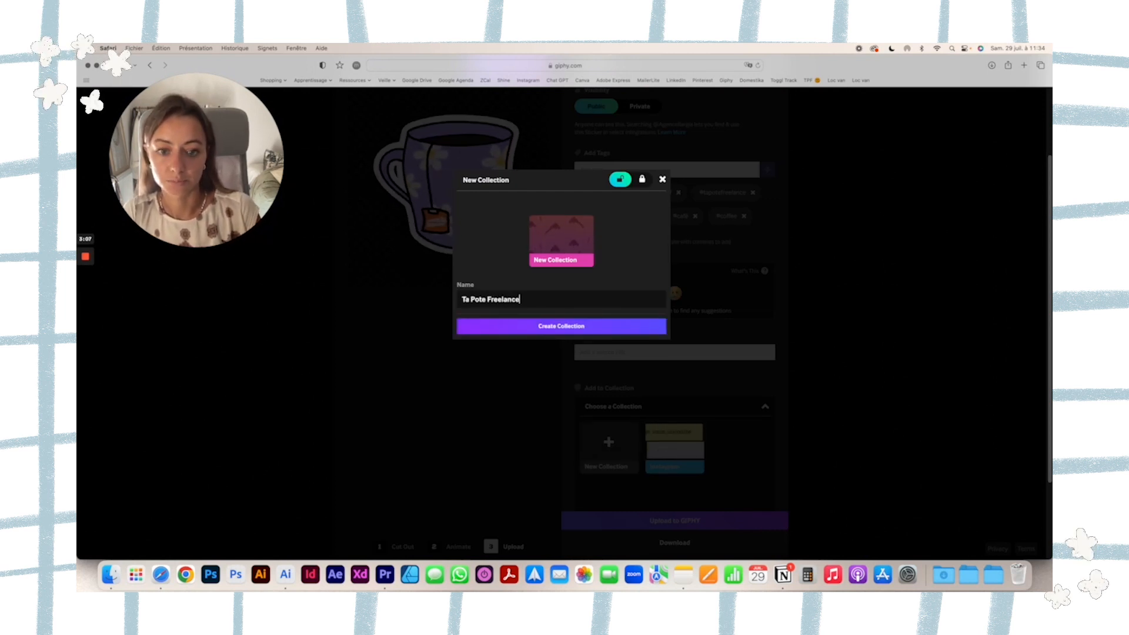
{"action": "left_click", "coordinate": [526, 325]}
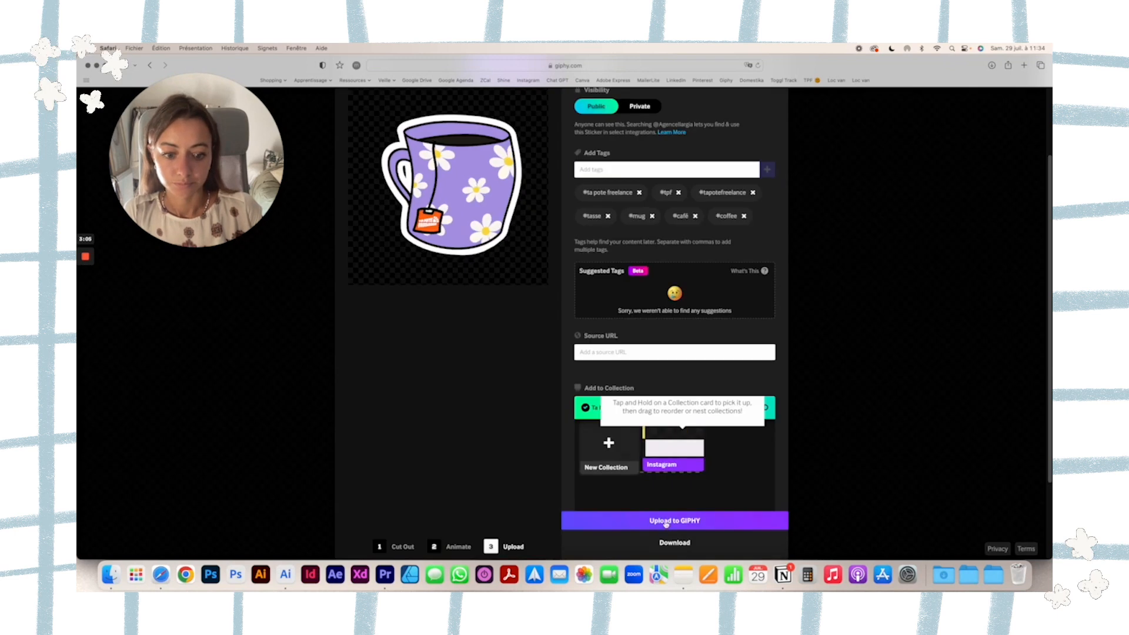
{"action": "scroll", "coordinate": [554, 223], "scroll_direction": "up", "scroll_amount": 3}
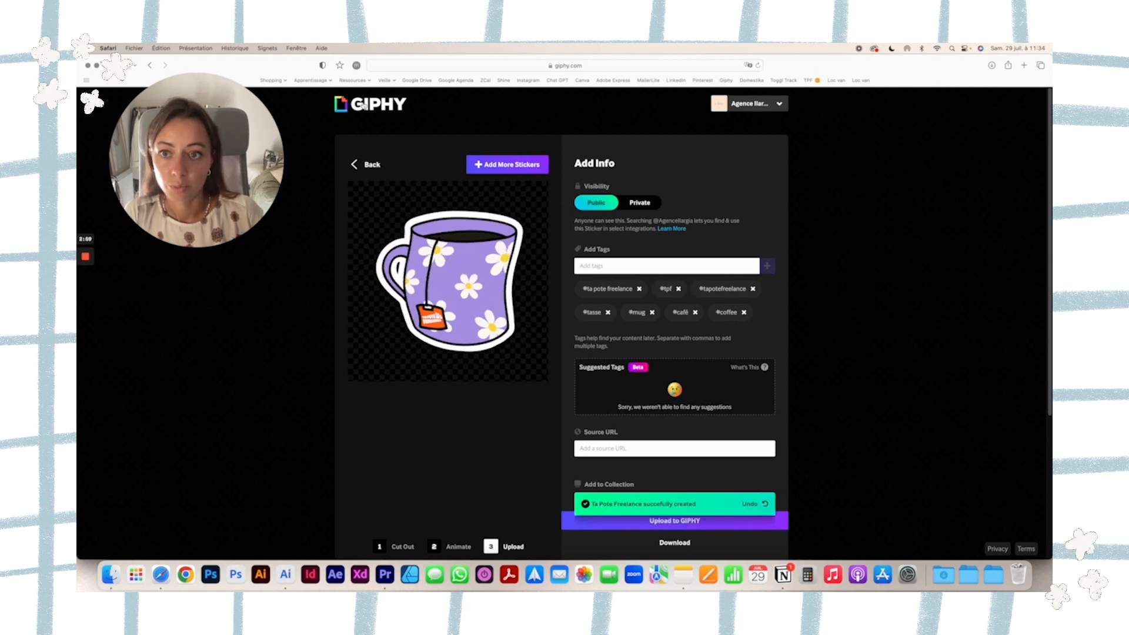
Leave the mug sticker for GIPHY's home page and upload energy-bar.gif from the GIFS folder as a GIF.
{"action": "left_click", "coordinate": [469, 157]}
{"action": "left_click", "coordinate": [595, 234]}
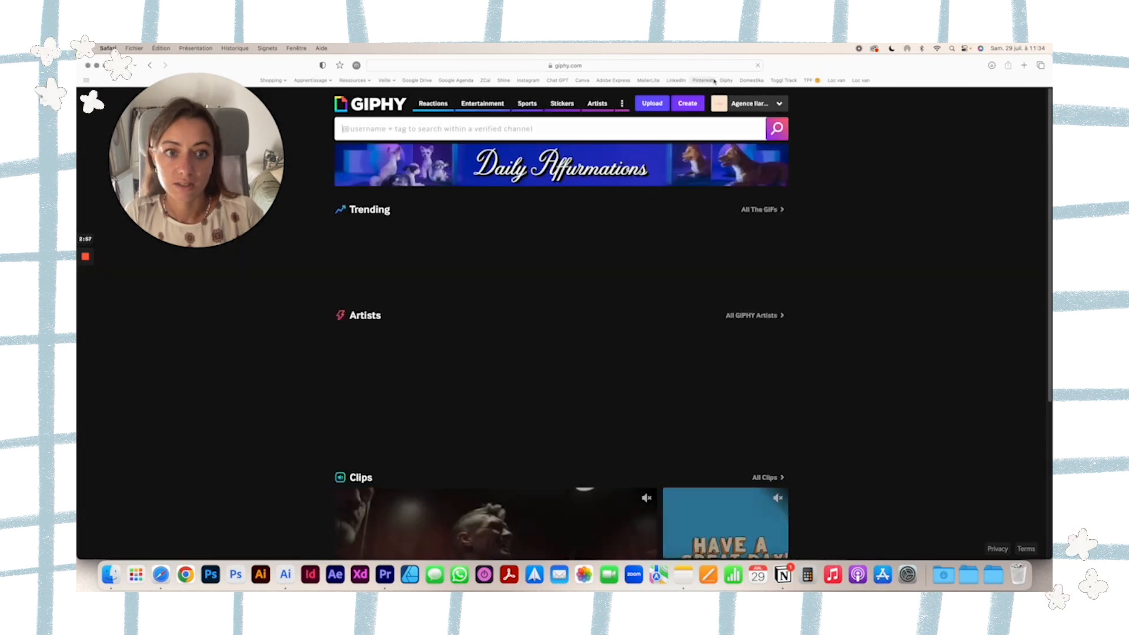
{"action": "left_click", "coordinate": [651, 105]}
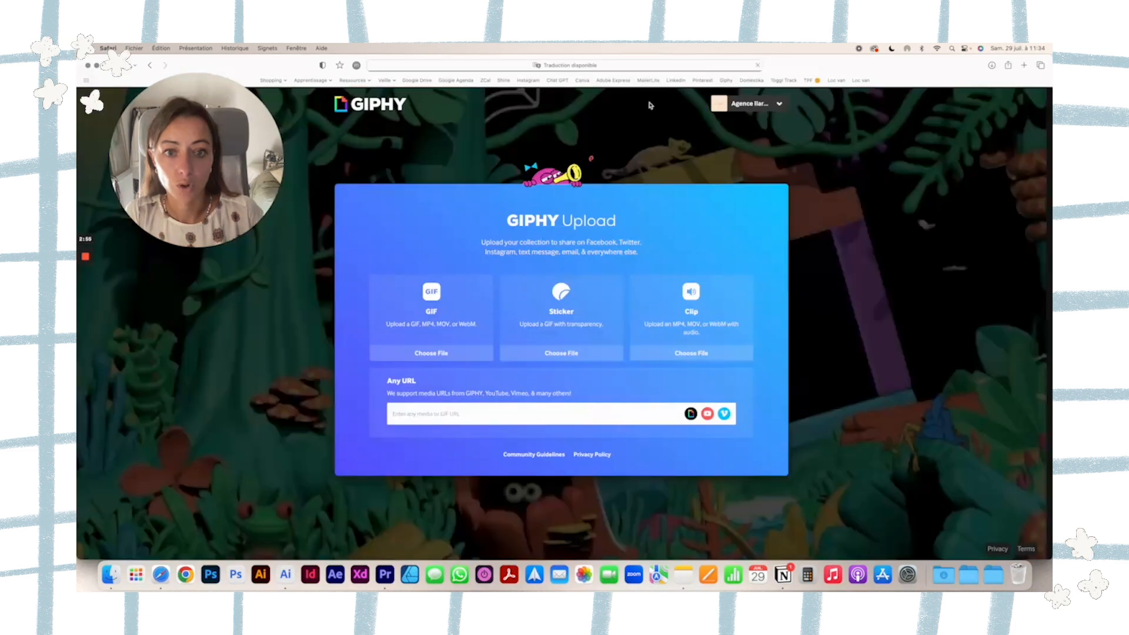
{"action": "left_click", "coordinate": [435, 300]}
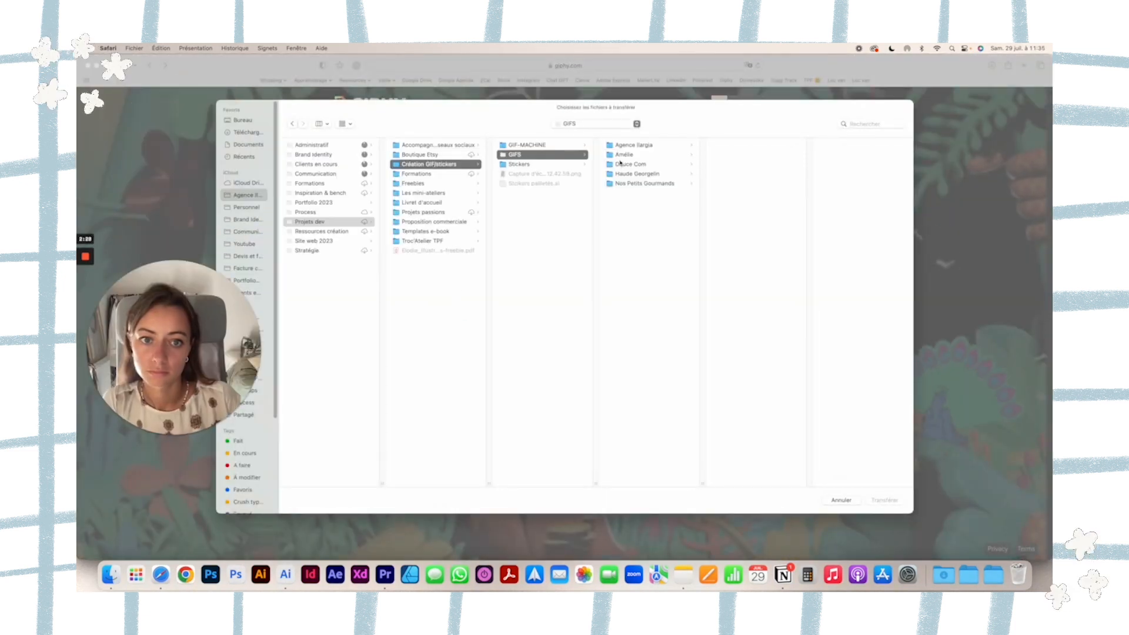
{"action": "left_click", "coordinate": [634, 144]}
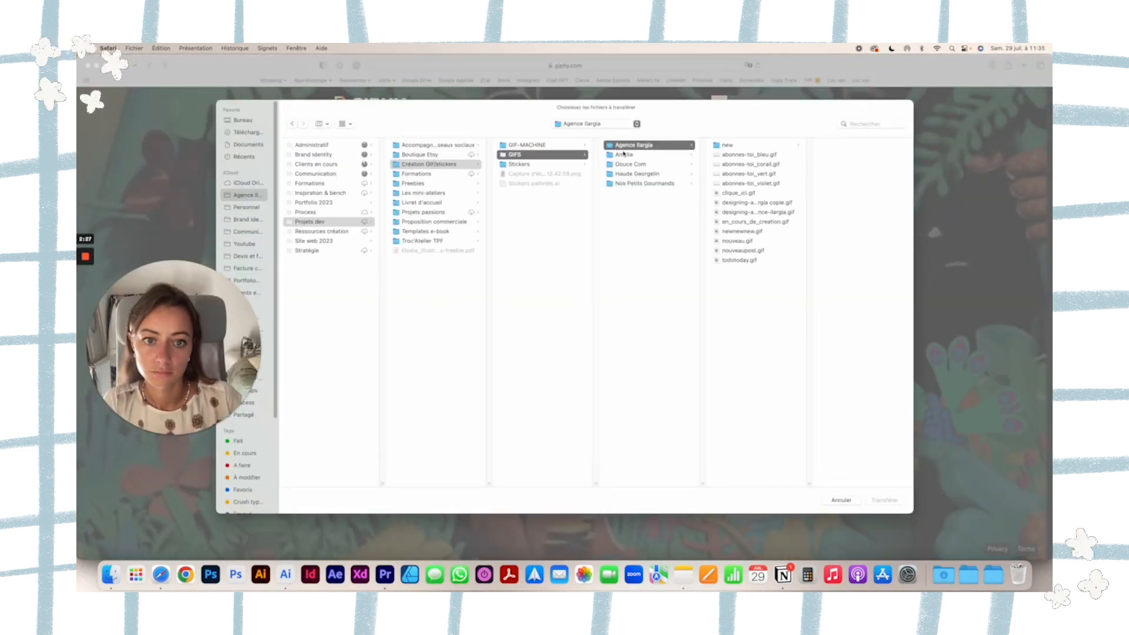
{"action": "left_click", "coordinate": [624, 154]}
{"action": "left_click", "coordinate": [742, 155]}
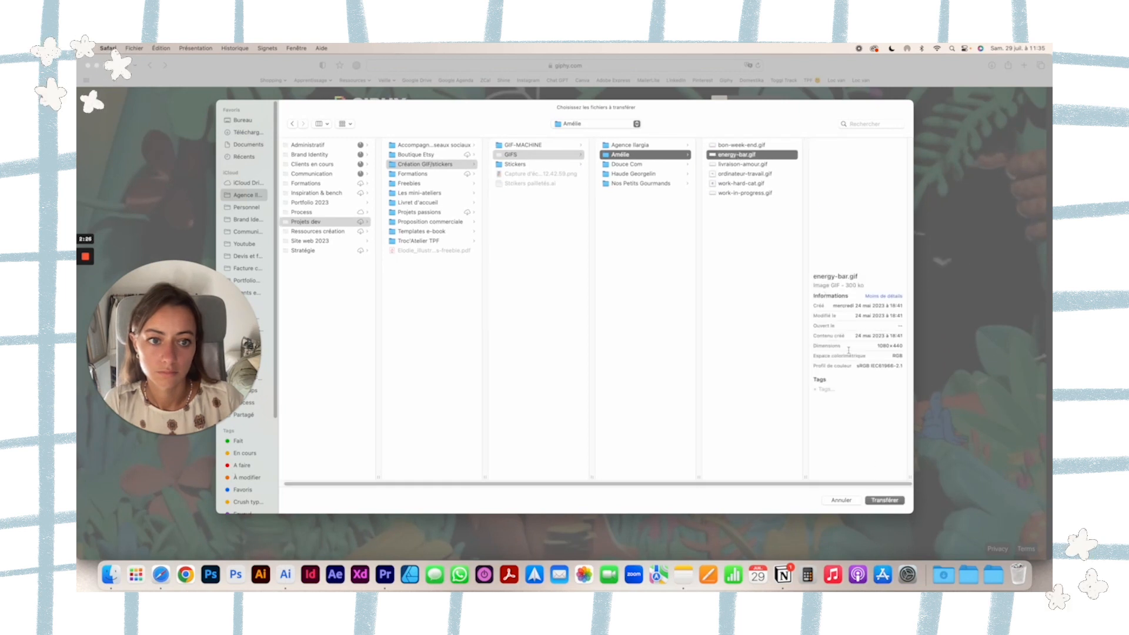
{"action": "left_click", "coordinate": [875, 501]}
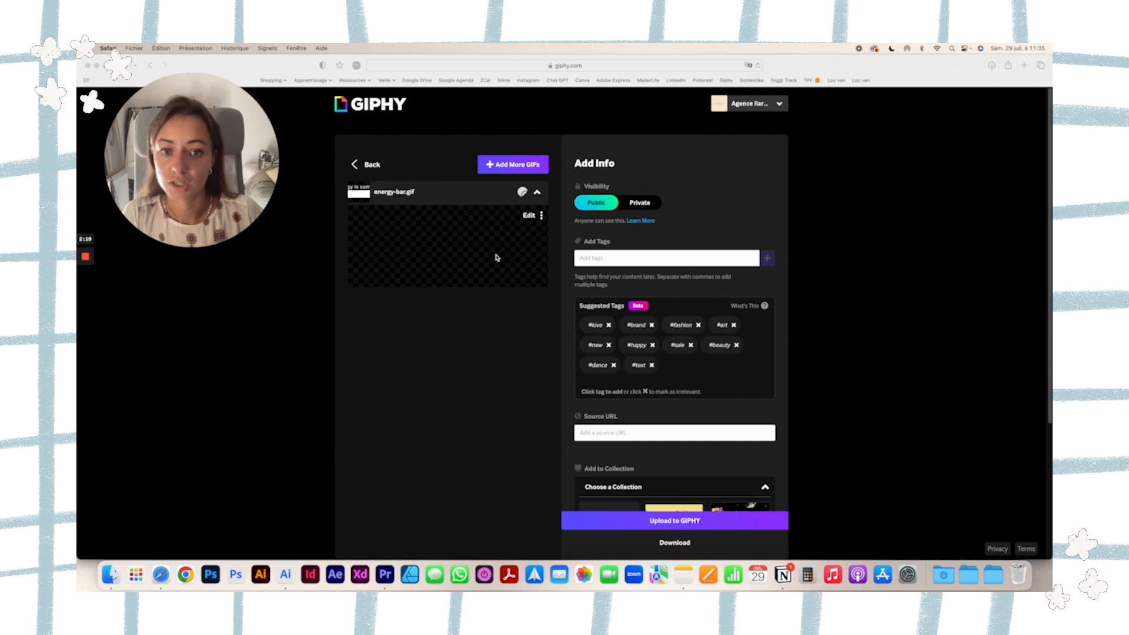
Tag energy-bar.gif with agence ilargia, ilargia, energy and energy bar.
{"action": "type", "text": "agence ilargia"}
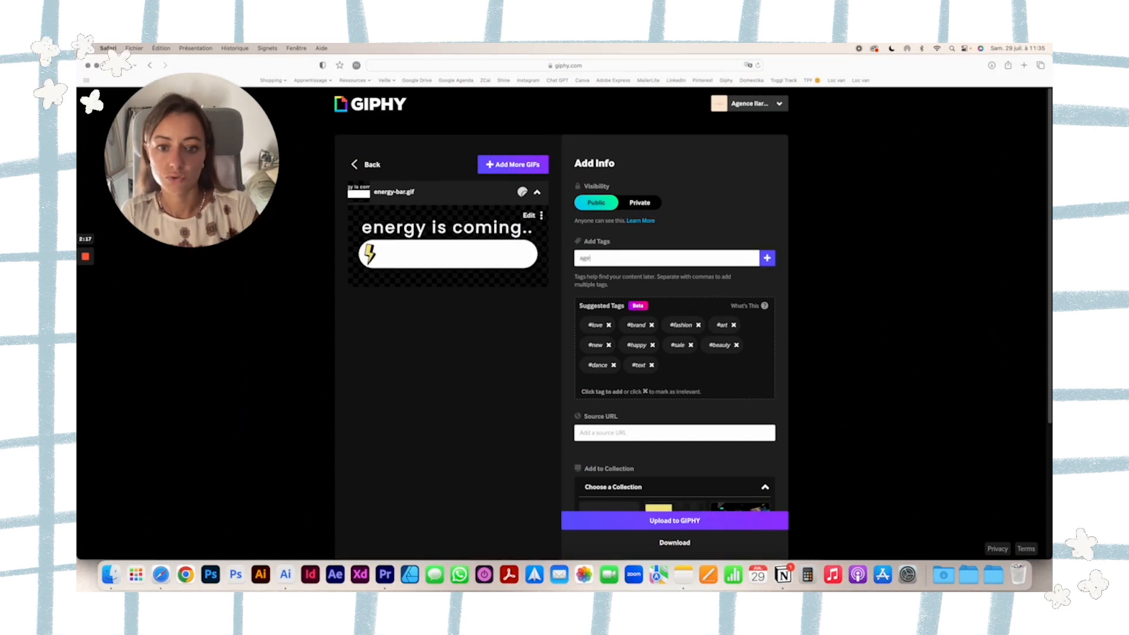
{"action": "key", "text": "Return"}
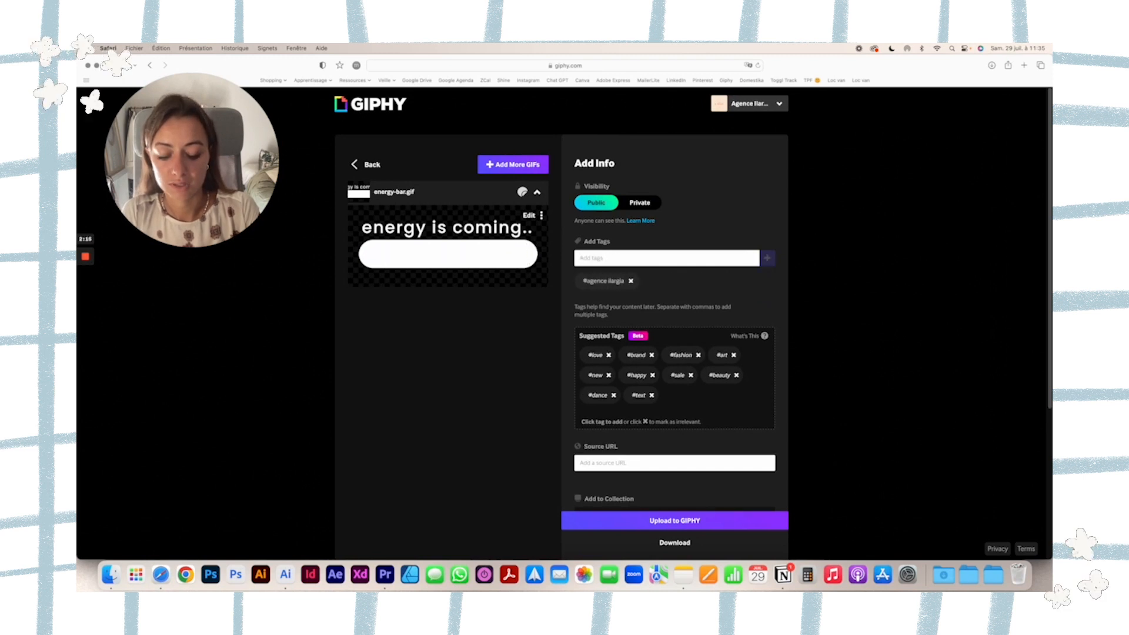
{"action": "type", "text": "ilargia"}
{"action": "key", "text": "Return"}
{"action": "type", "text": "energy"}
{"action": "key", "text": "Return"}
{"action": "type", "text": "energ"}
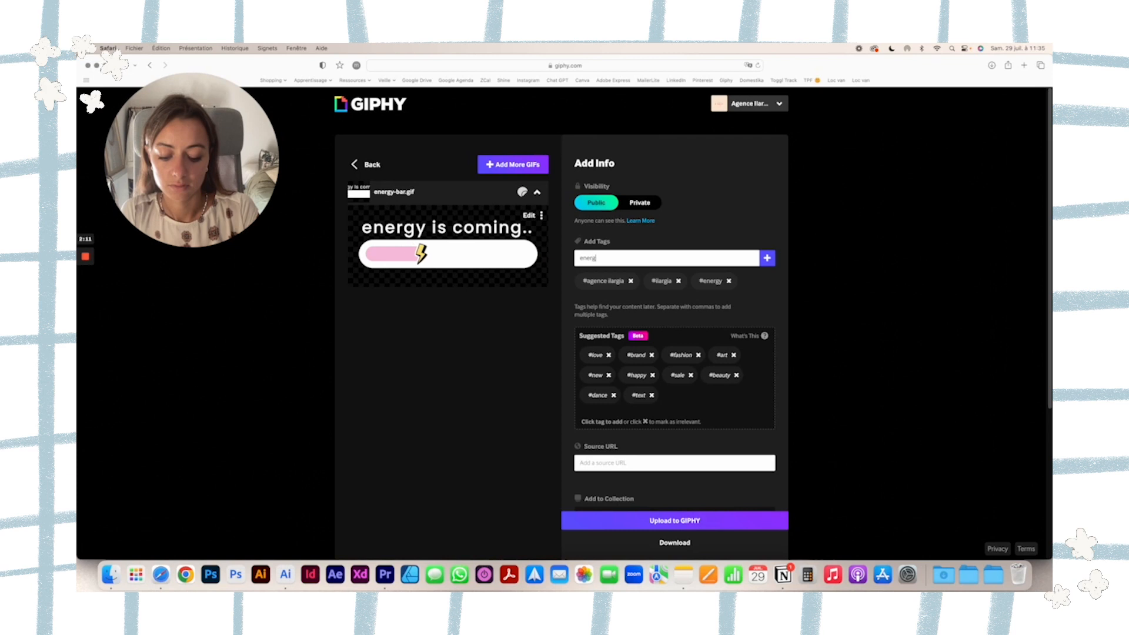
{"action": "type", "text": "y bar"}
{"action": "key", "text": "Return"}
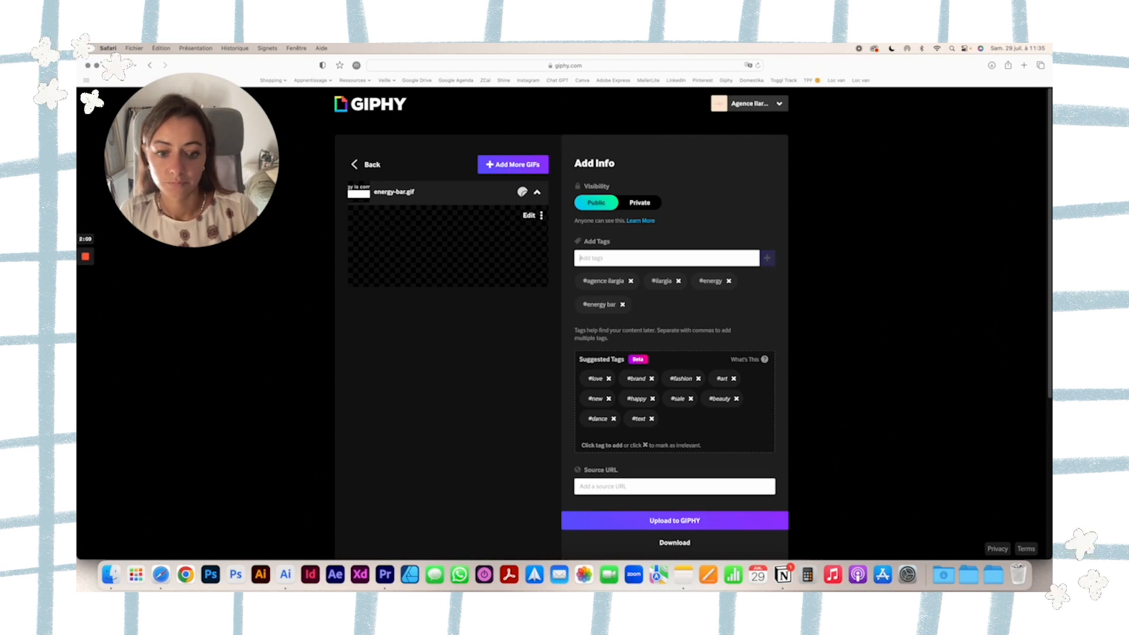
{"action": "type", "text": "http://www.agence-ilarg"}
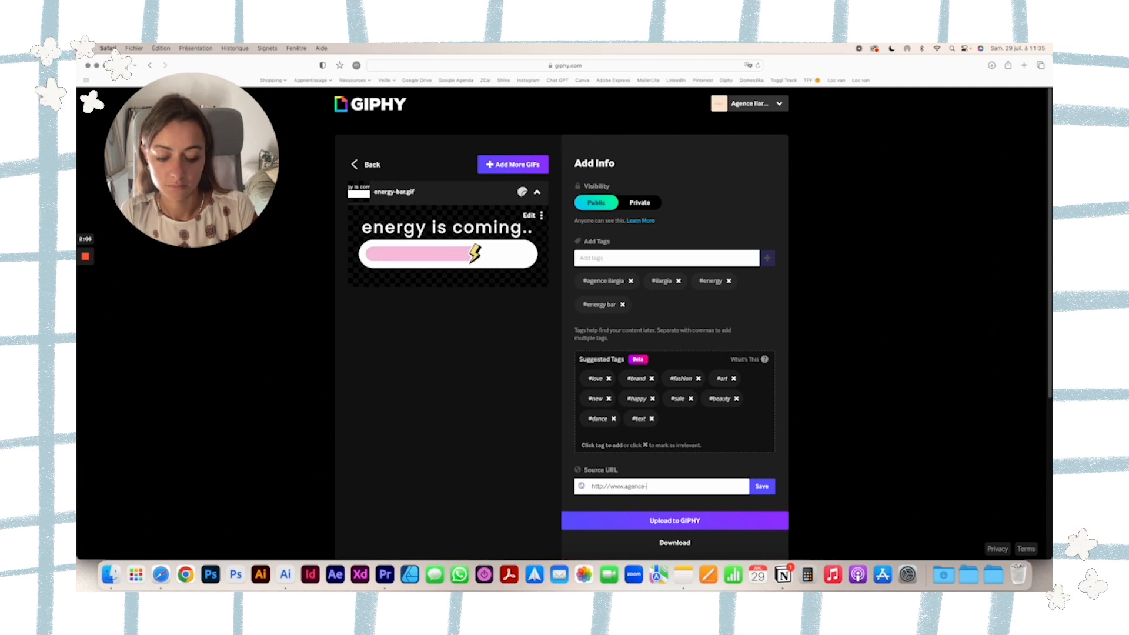
{"action": "left_click", "coordinate": [761, 487]}
{"action": "scroll", "coordinate": [758, 494], "scroll_direction": "down", "scroll_amount": 5}
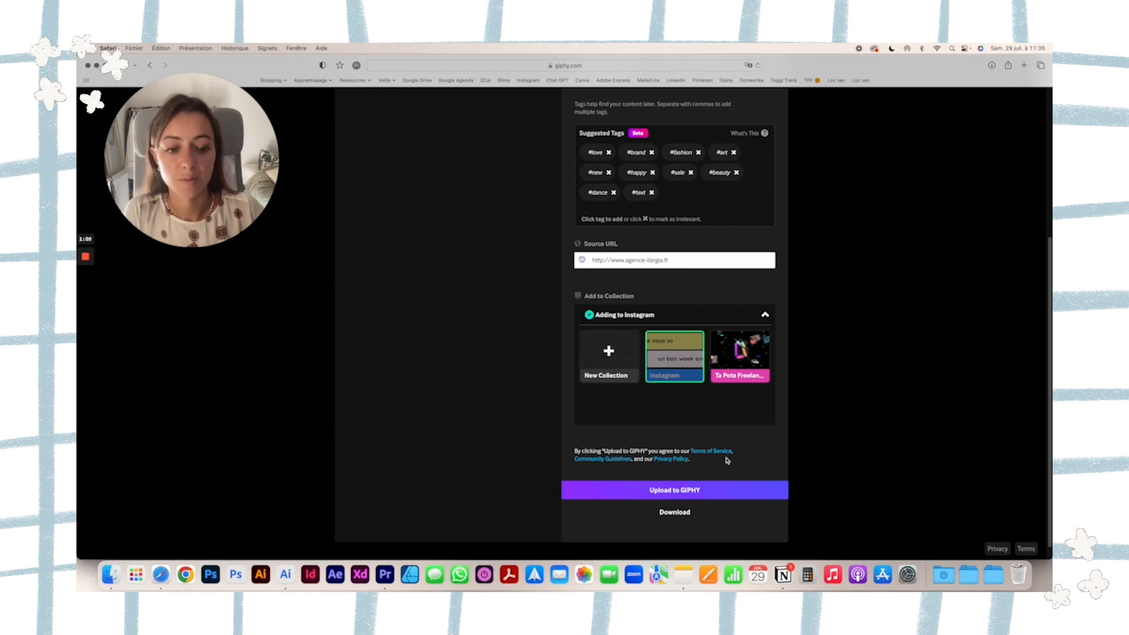
{"action": "scroll", "coordinate": [728, 460], "scroll_direction": "up", "scroll_amount": 5}
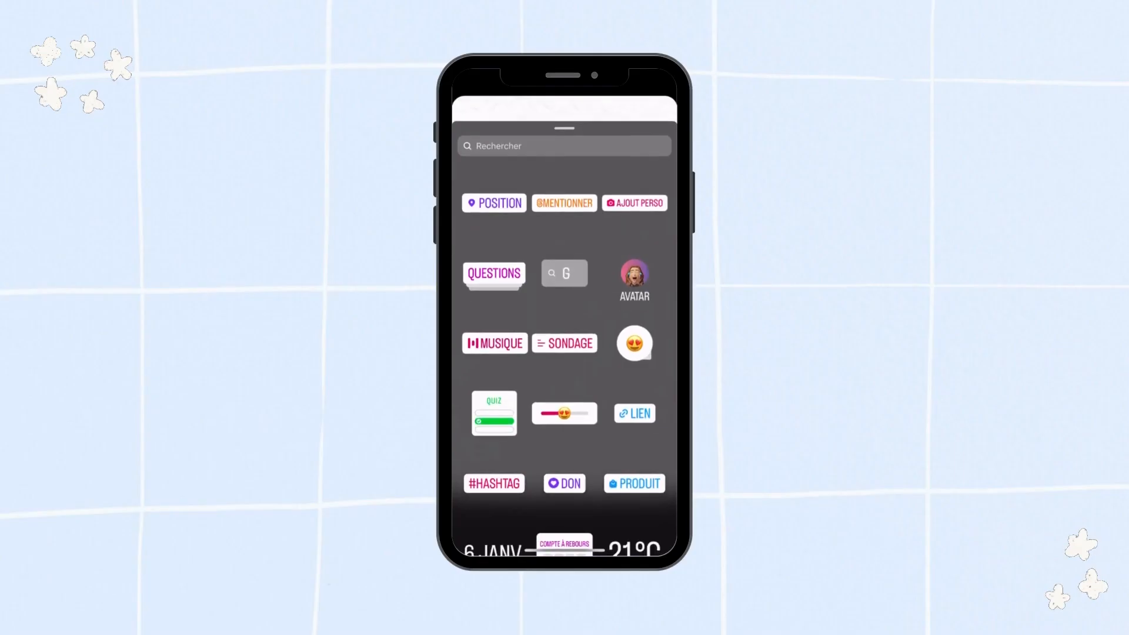
In the Instagram story, search GIPHY stickers for agence ilargia and place the pink "Abonnes-toi ! :)" sticker near the story's lower edge.
{"action": "left_click", "coordinate": [544, 121]}
{"action": "type", "text": "agence ilargia"}
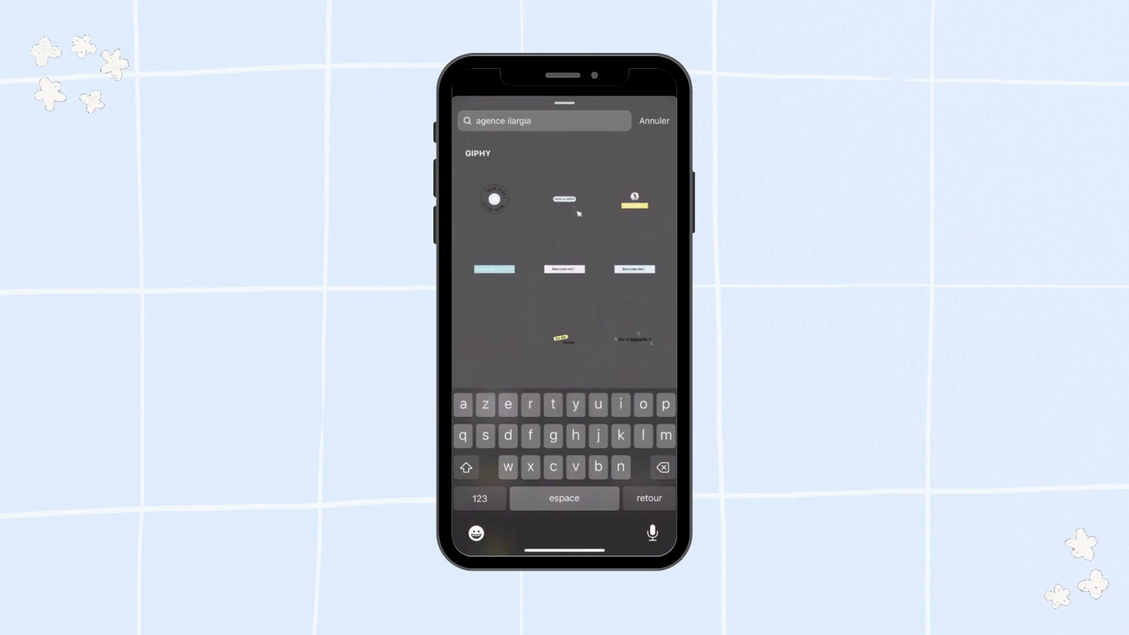
{"action": "left_click", "coordinate": [564, 269]}
{"action": "left_click_drag", "start_coordinate": [564, 295], "coordinate": [565, 432]}
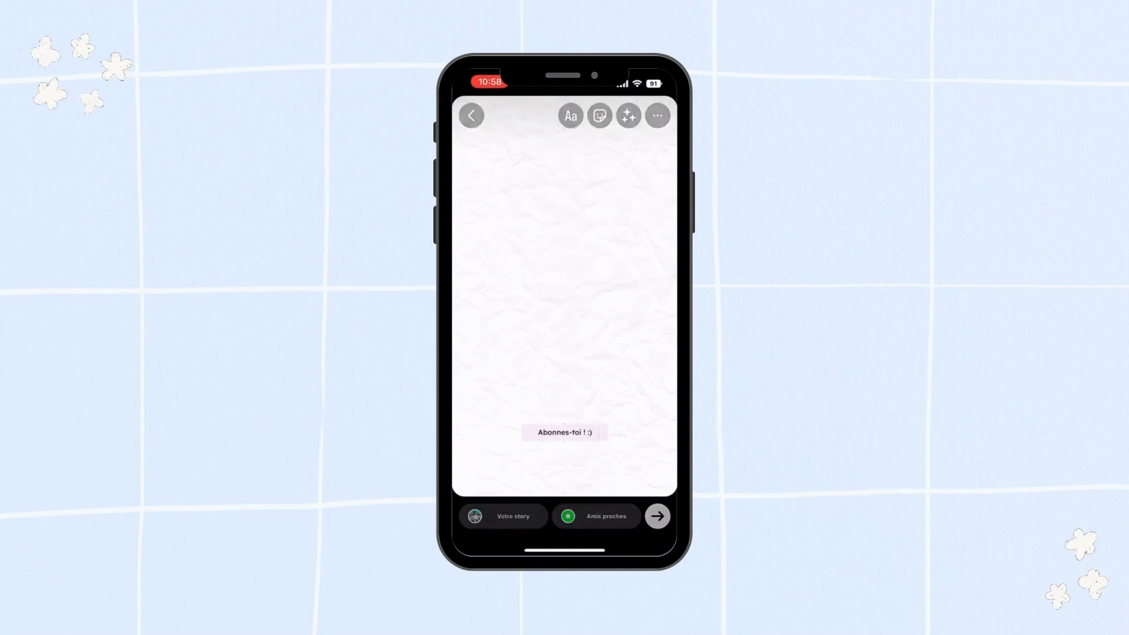
Search GIPHY stickers for agence ilargia again and place the "nouveau projet" sticker in the story's upper right area.
{"action": "left_click", "coordinate": [600, 115]}
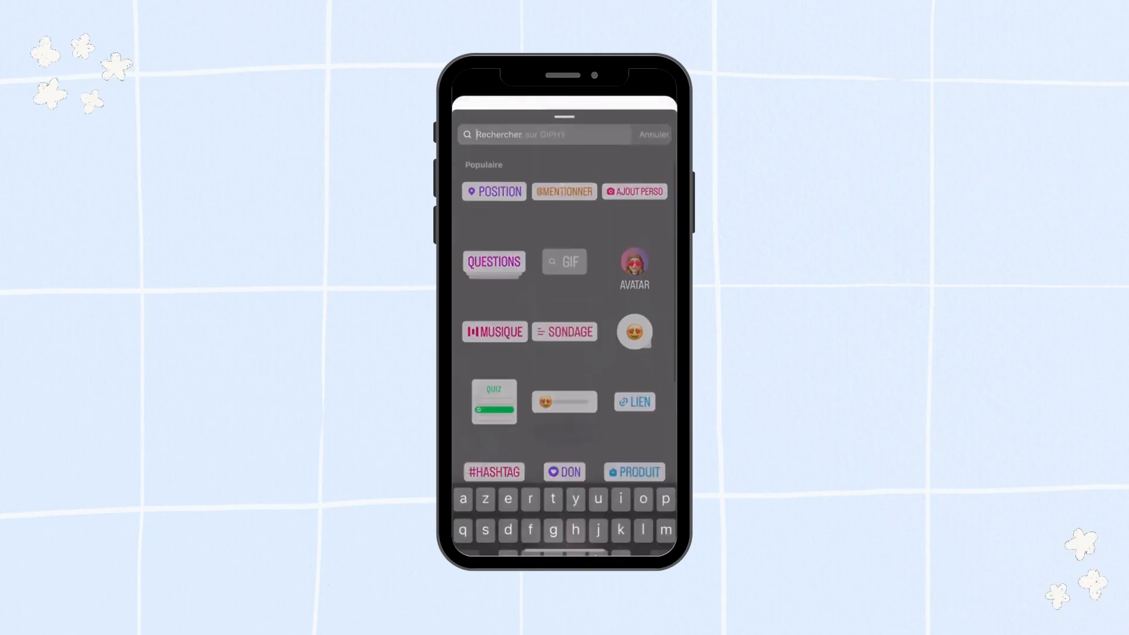
{"action": "type", "text": "agence ilarhia"}
{"action": "key", "text": "BackSpace"}
{"action": "type", "text": "gia"}
{"action": "key", "text": "Return"}
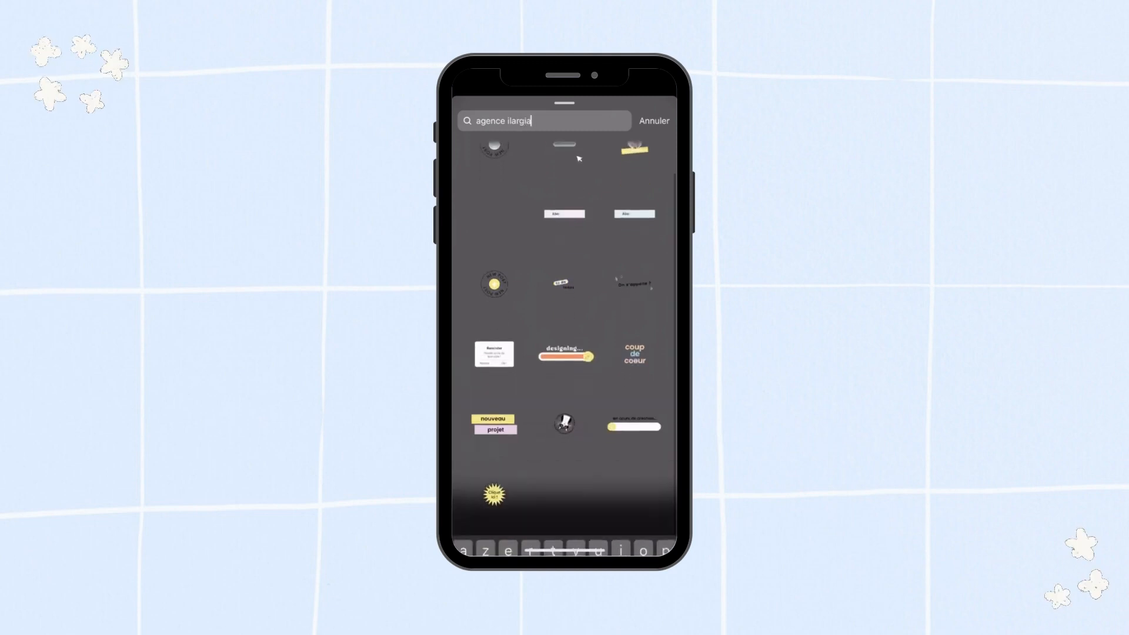
{"action": "left_click", "coordinate": [494, 451]}
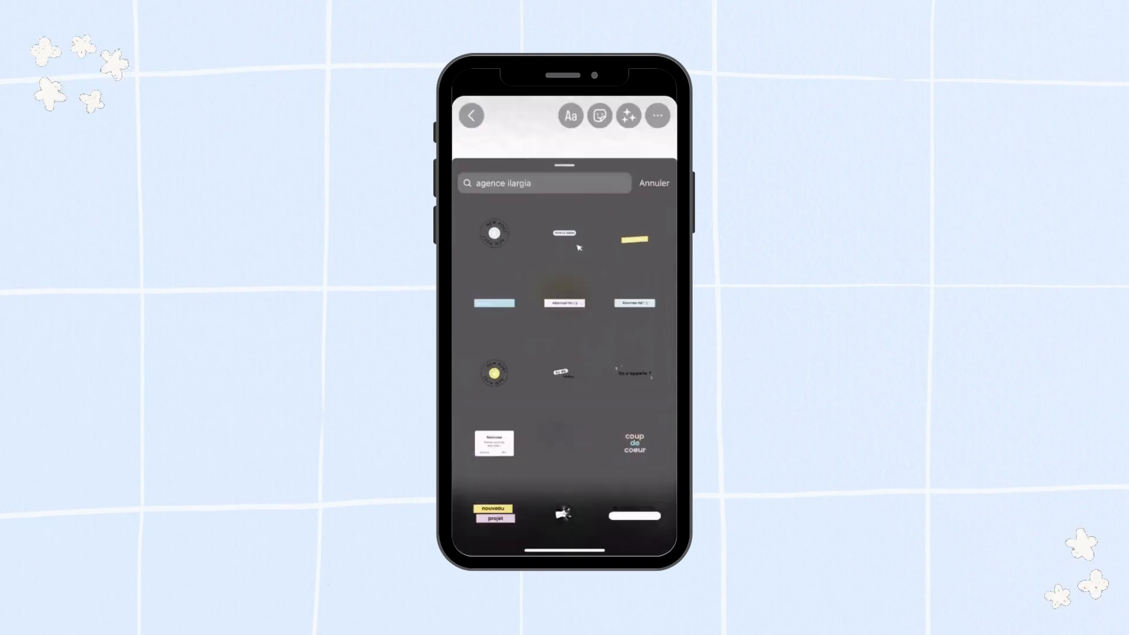
{"action": "left_click_drag", "start_coordinate": [559, 293], "coordinate": [611, 193]}
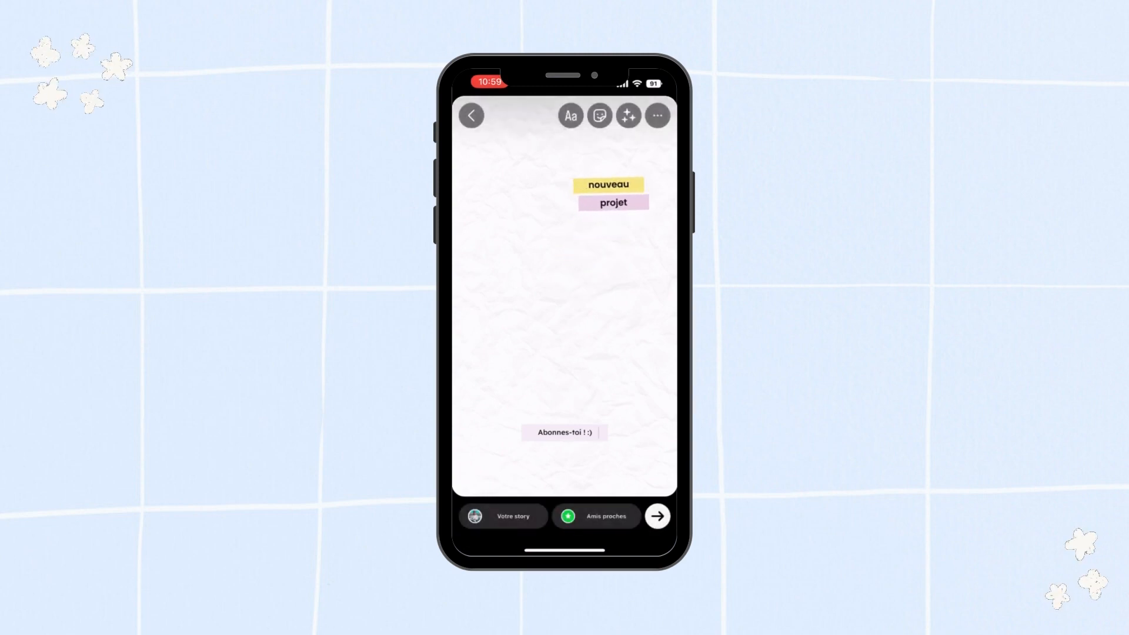